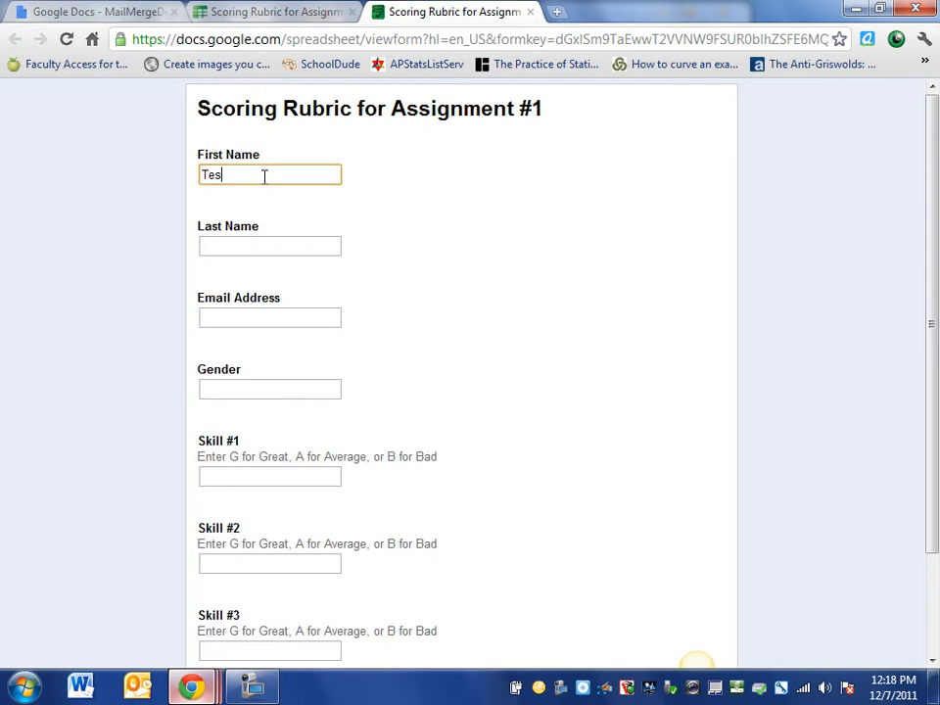
Fix the first name, then enter the test student's last name and e-mail address
key(BackSpace)
key(BackSpace)
key(Tab)
text(St)
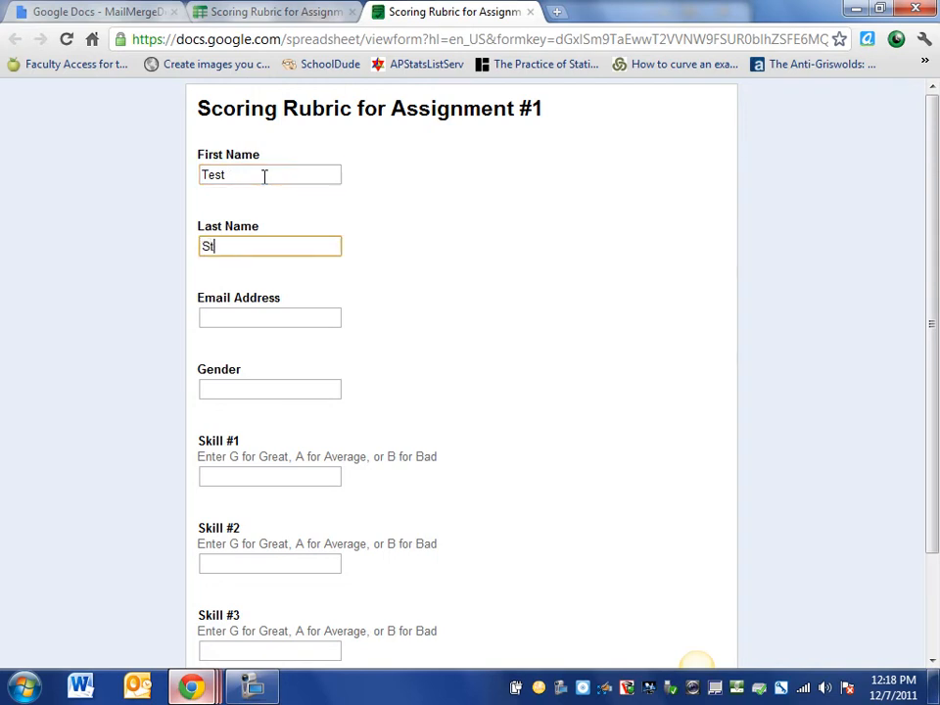
text(udent #1)
key(Tab)
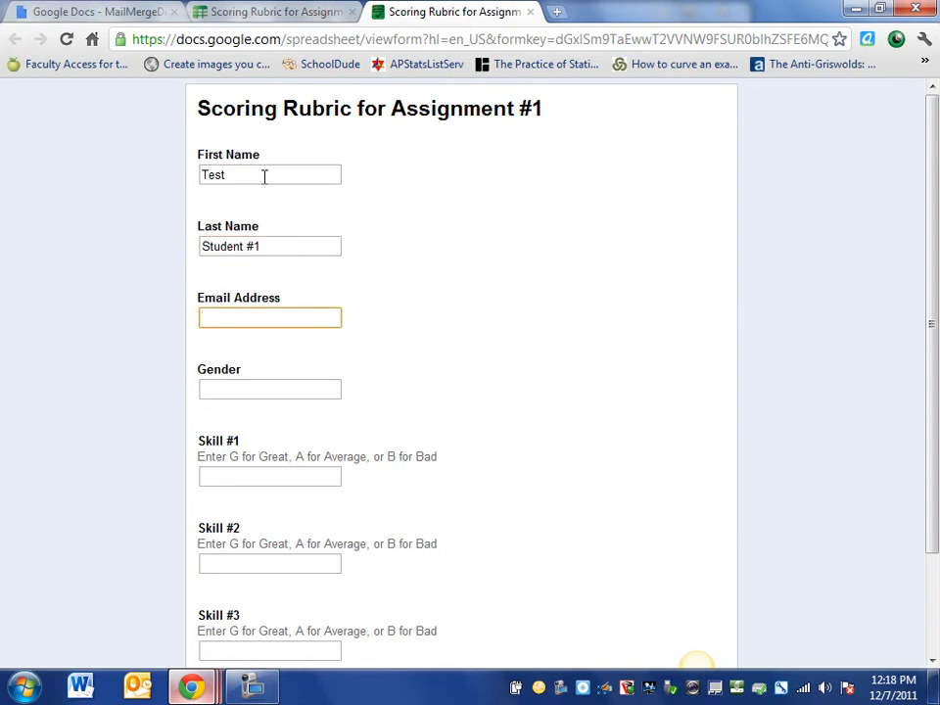
text(test)
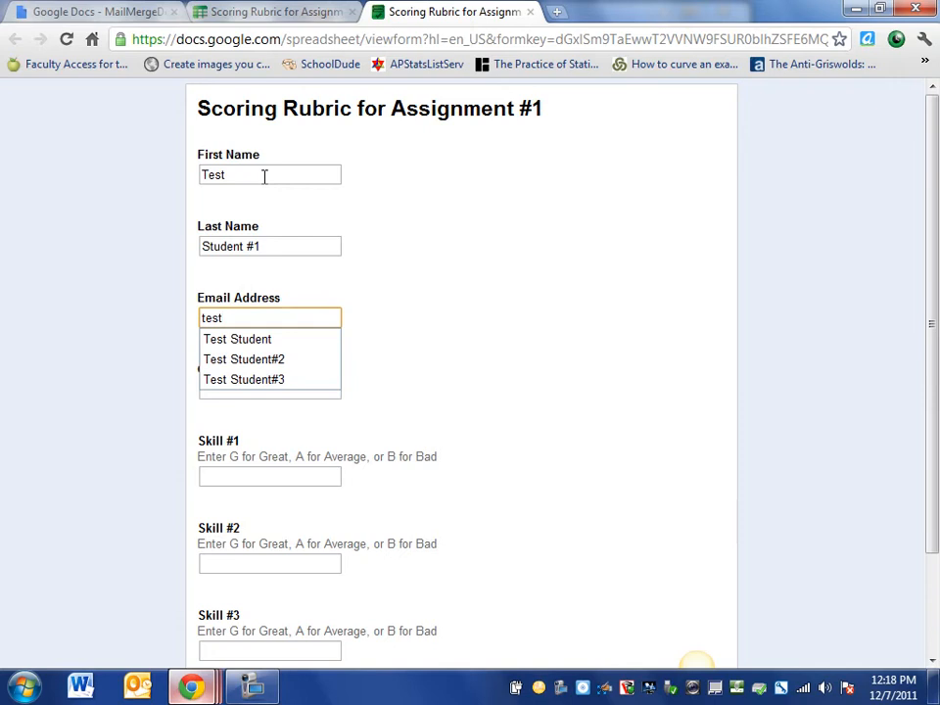
text(Email)
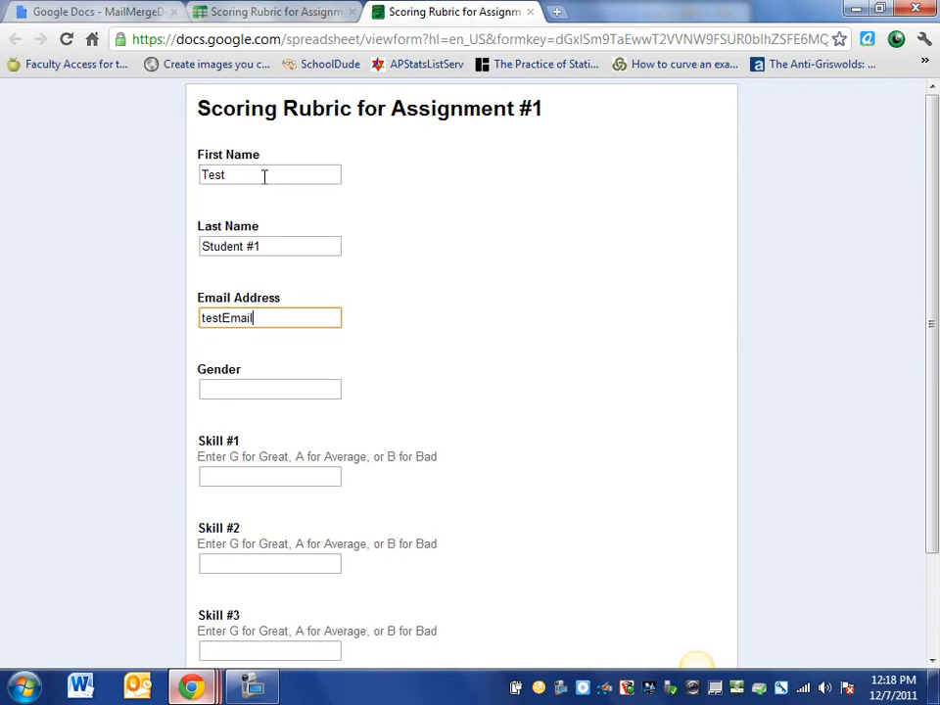
text(@gmail.com)
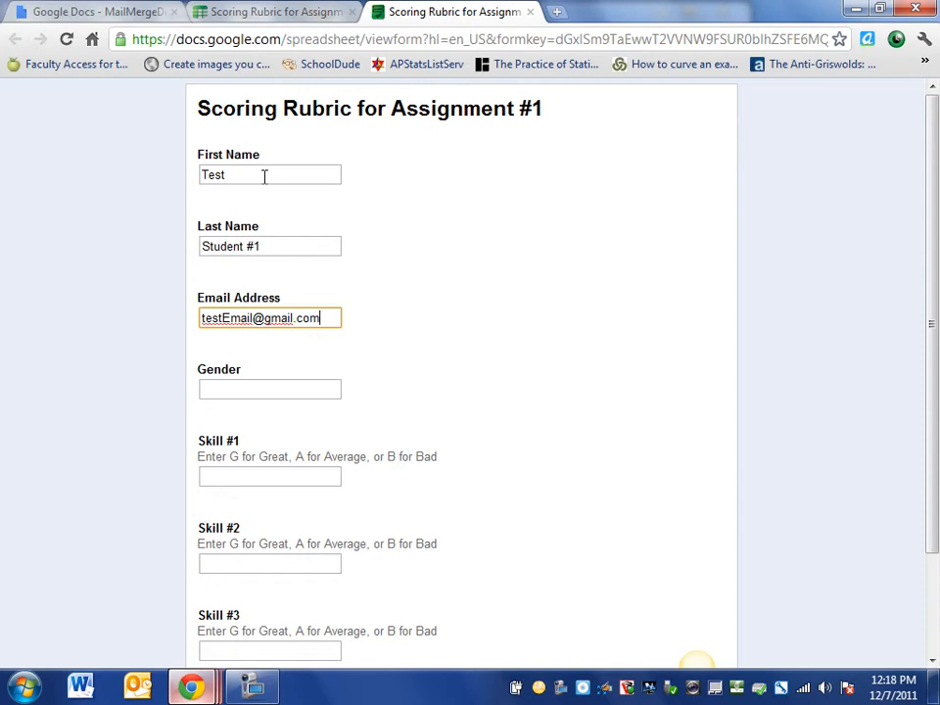
Enter gender M and skill grades G, A, B, recheck the e-mail, and scroll down to Submit
key(Tab)
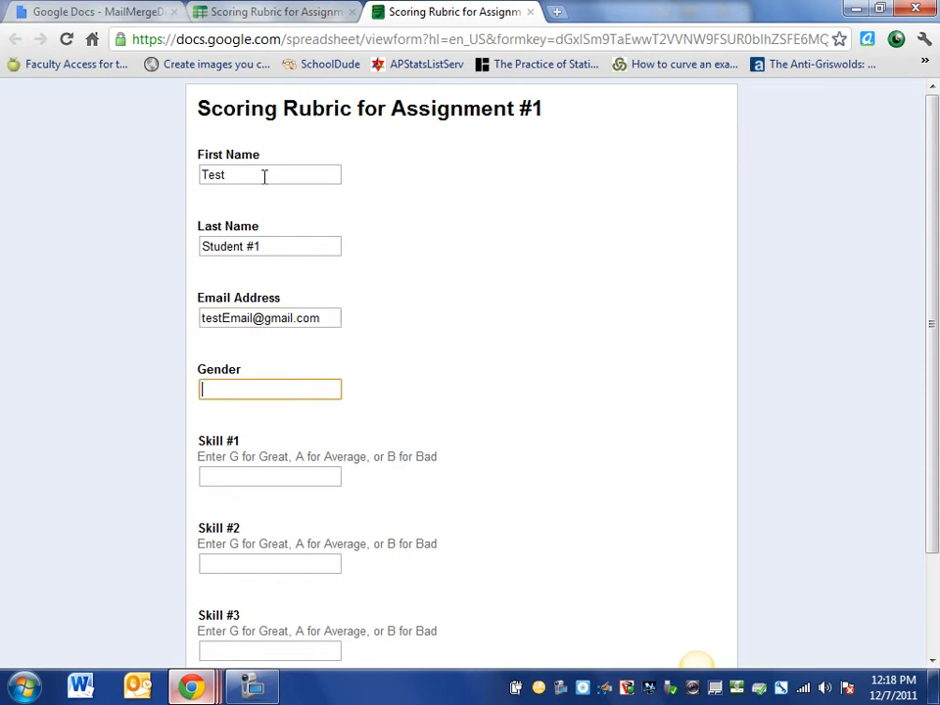
text(M)
key(Tab)
text(G)
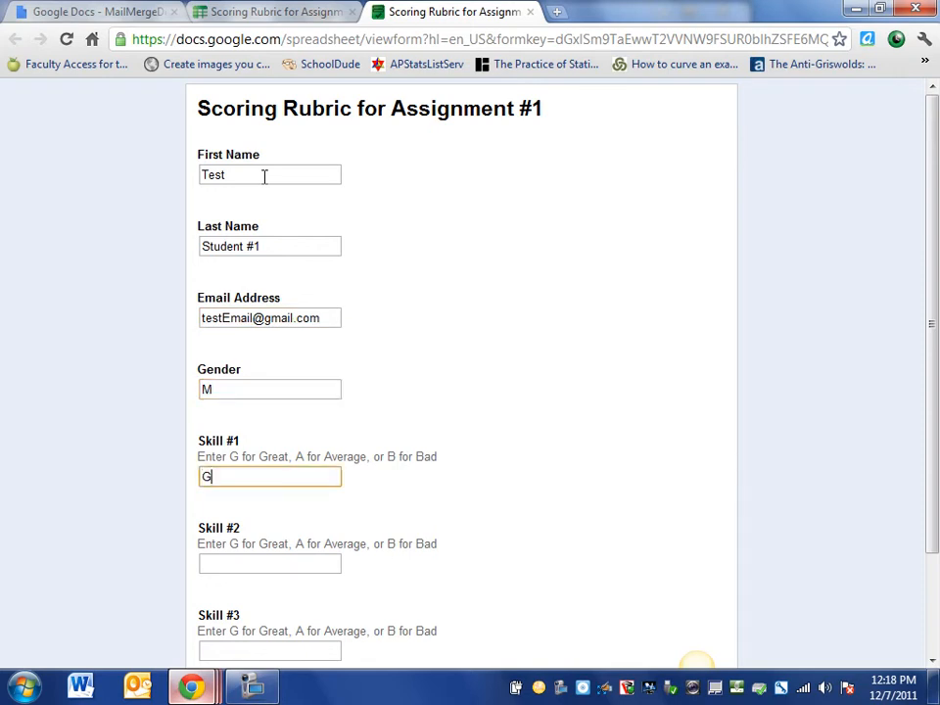
key(Tab)
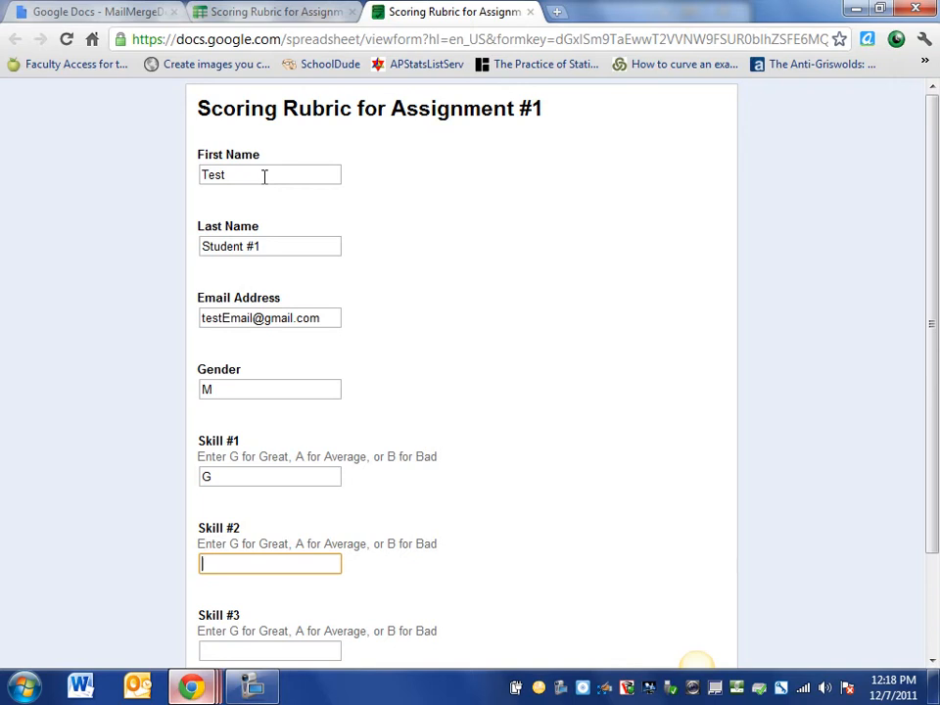
text(A)
key(Tab)
text(B)
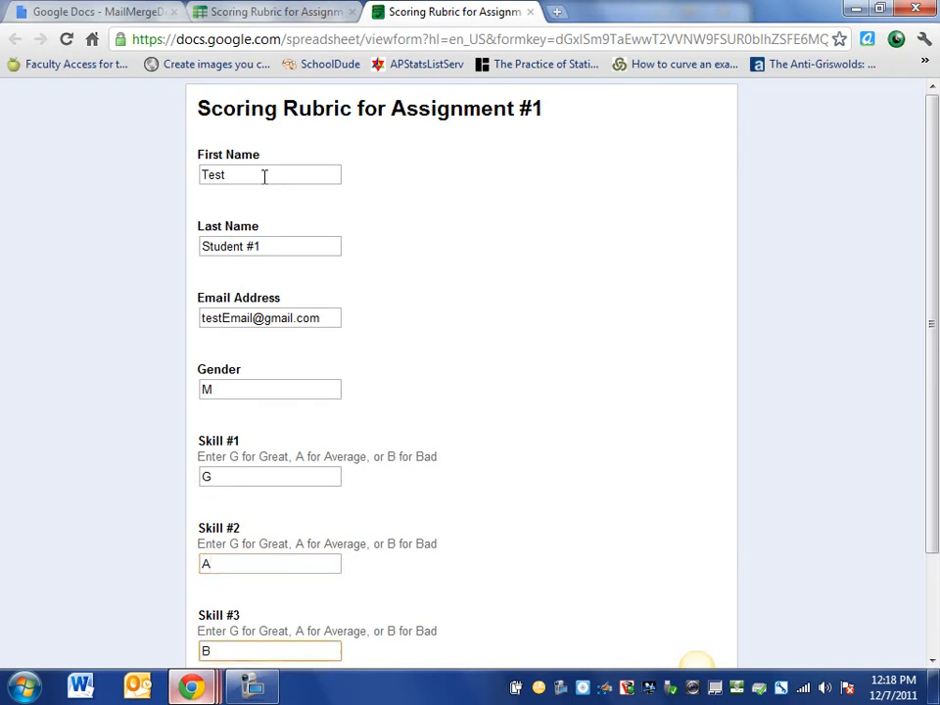
click(261, 319)
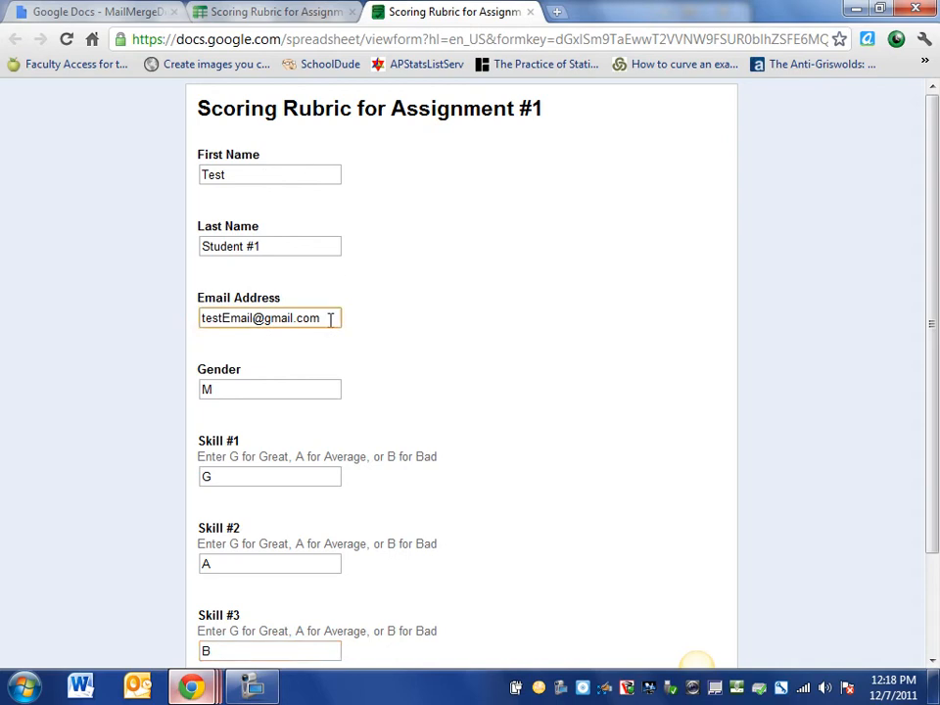
drag(330, 319, 189, 325)
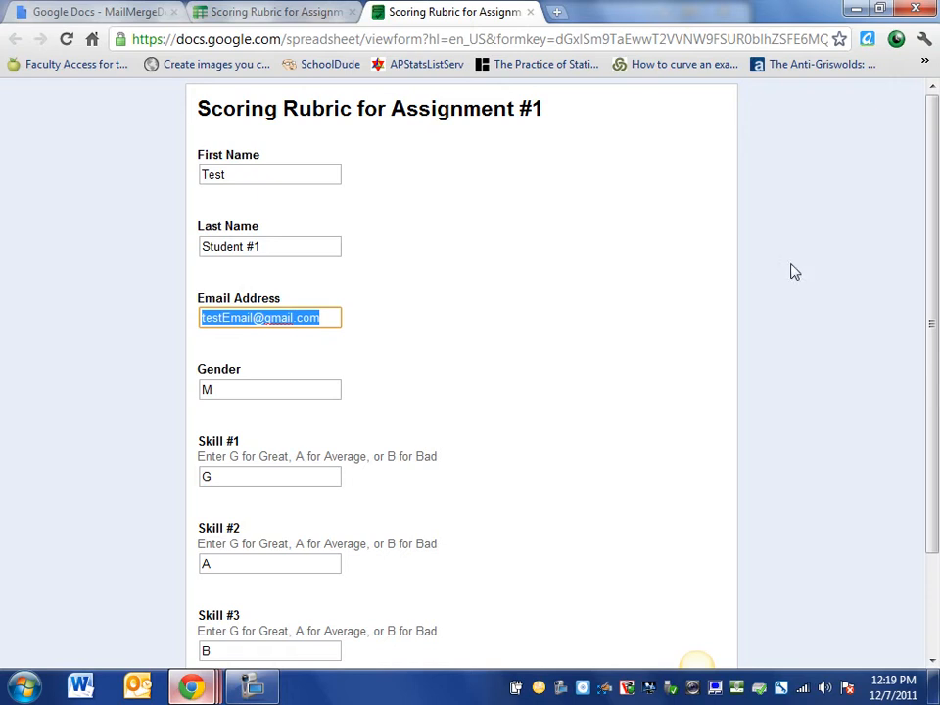
drag(936, 244, 932, 339)
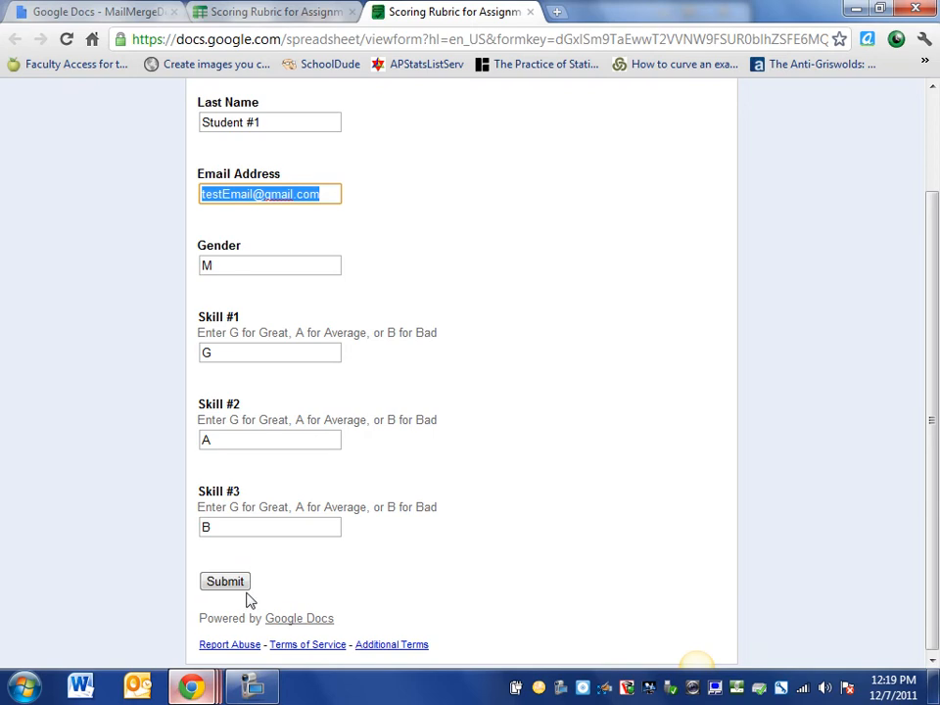
Submit the rubric response and view it as the new row 2 in the spreadsheet
click(281, 12)
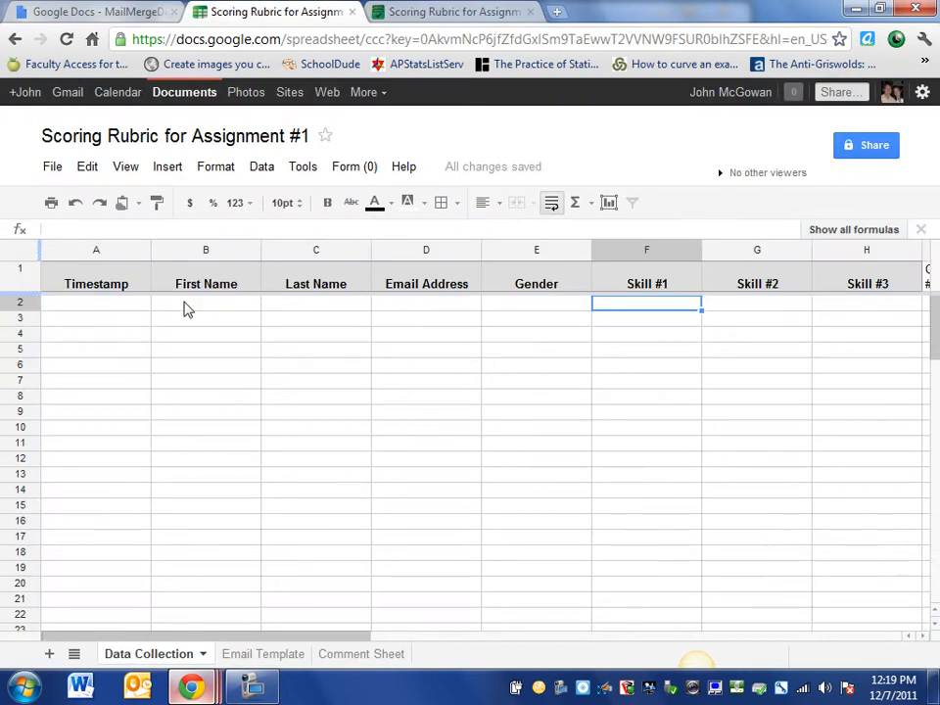
click(466, 10)
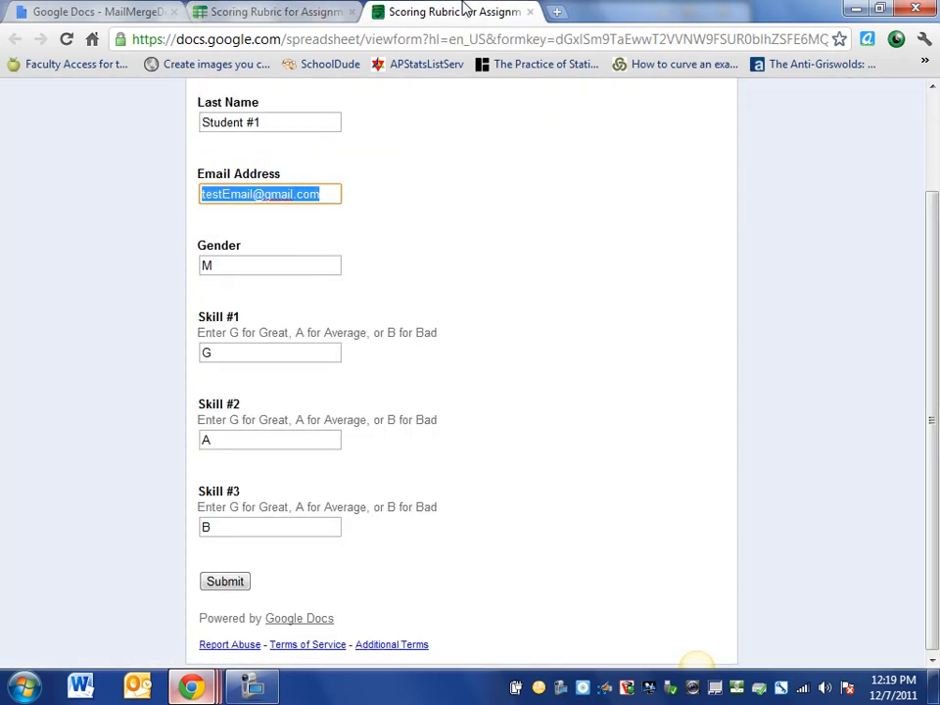
click(226, 585)
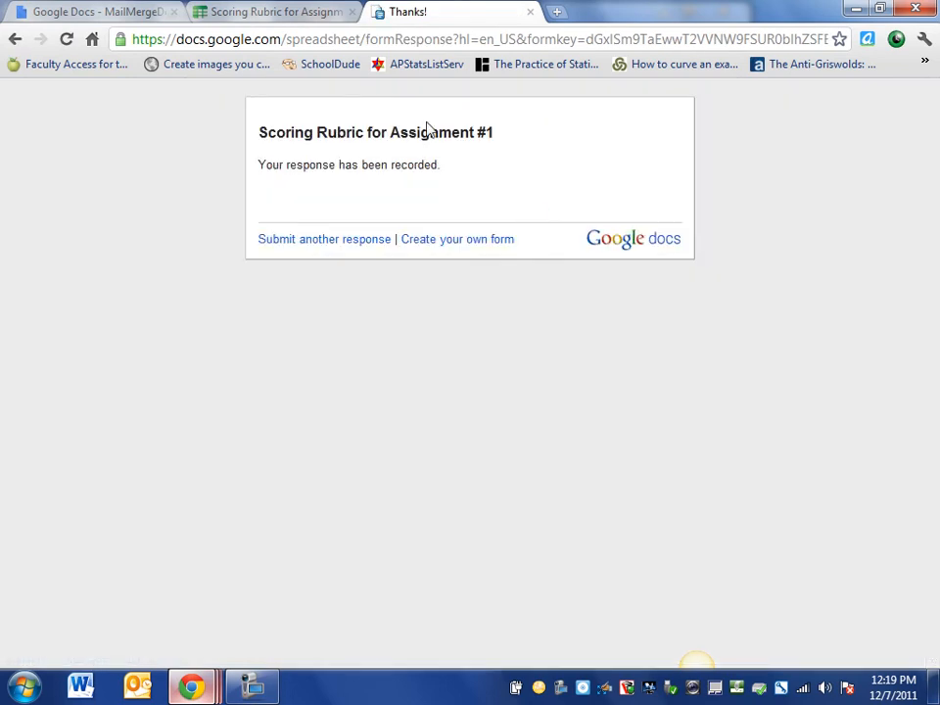
click(287, 14)
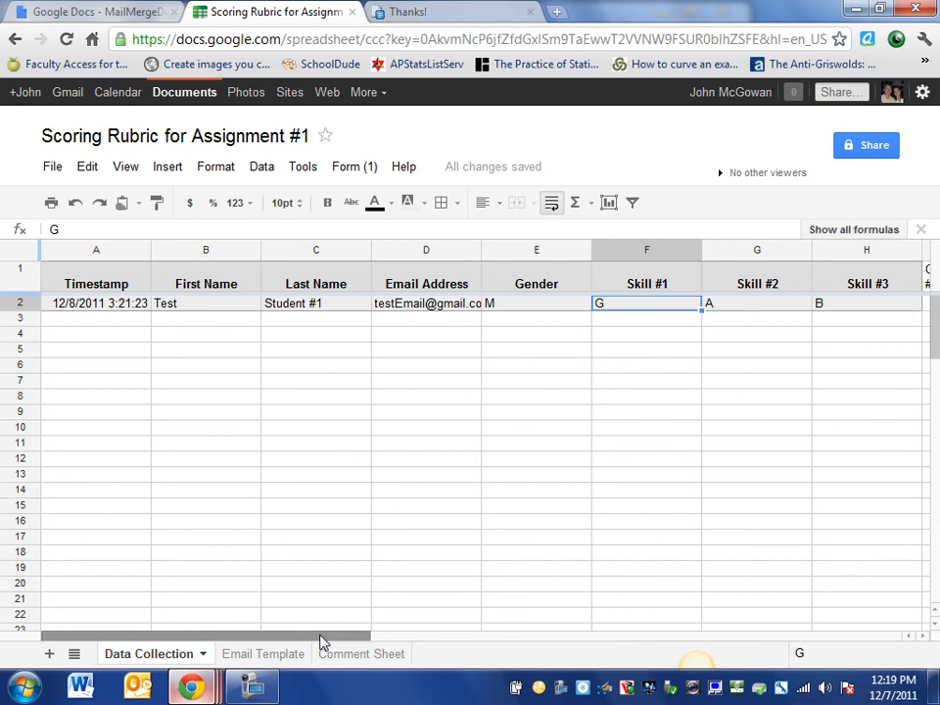
drag(321, 638, 526, 586)
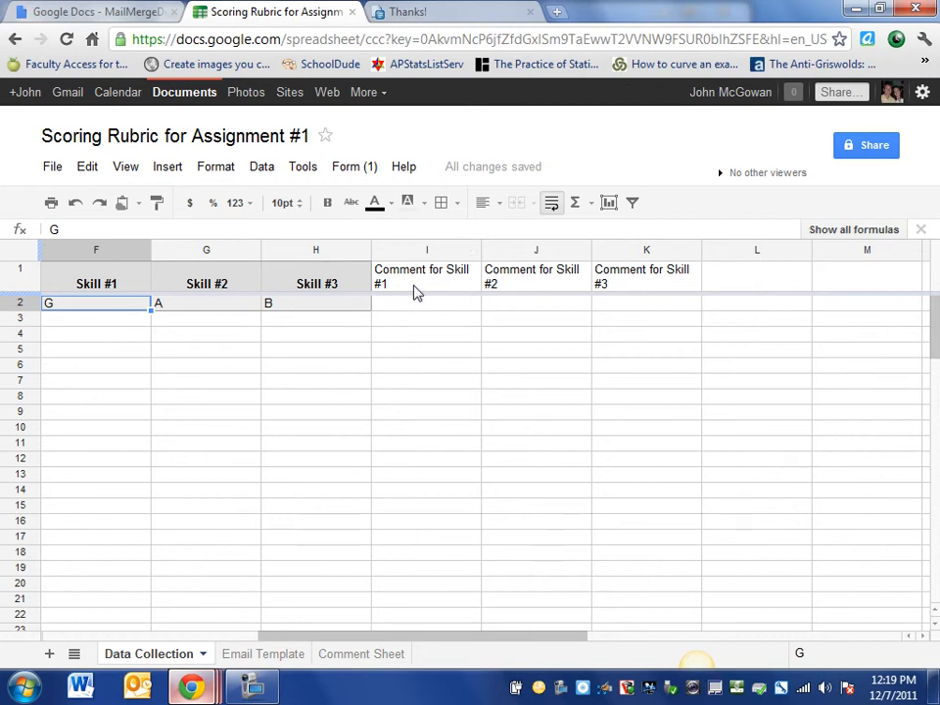
drag(332, 635, 149, 635)
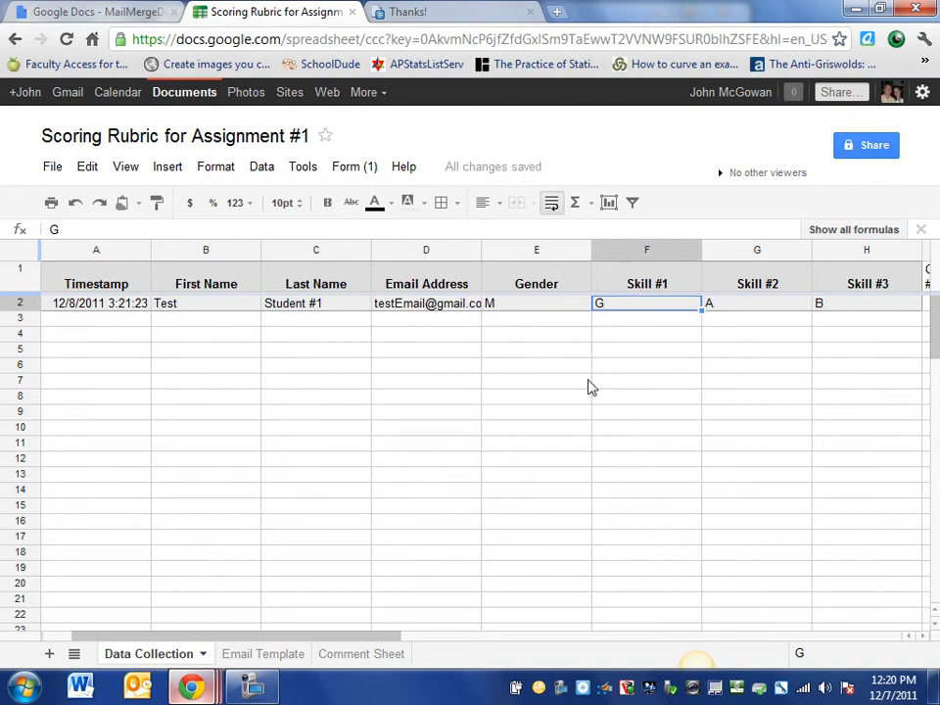
click(362, 655)
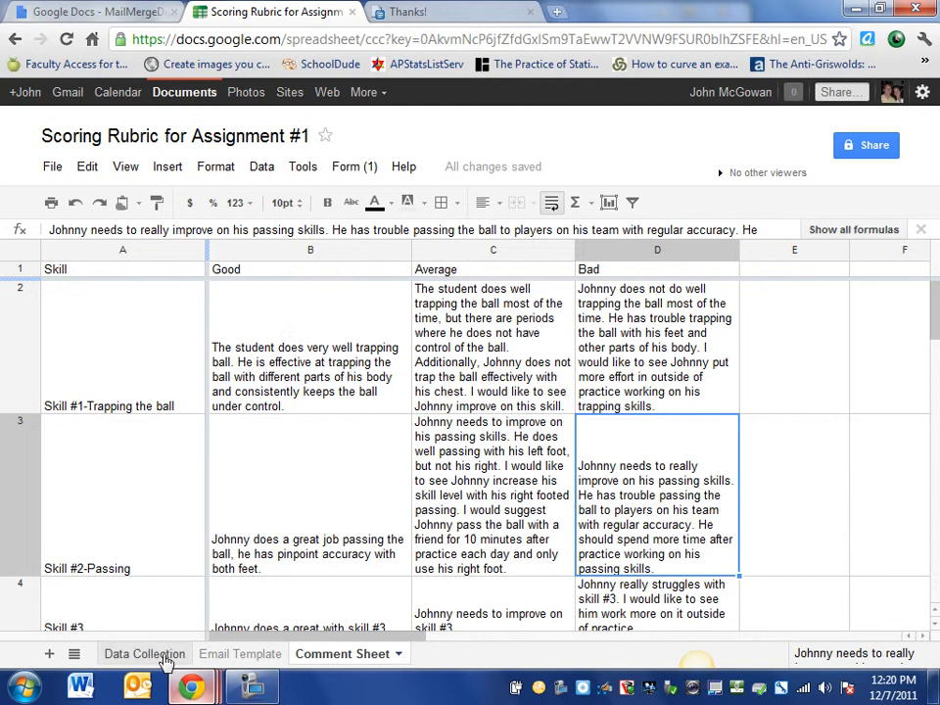
click(144, 654)
drag(361, 639, 503, 613)
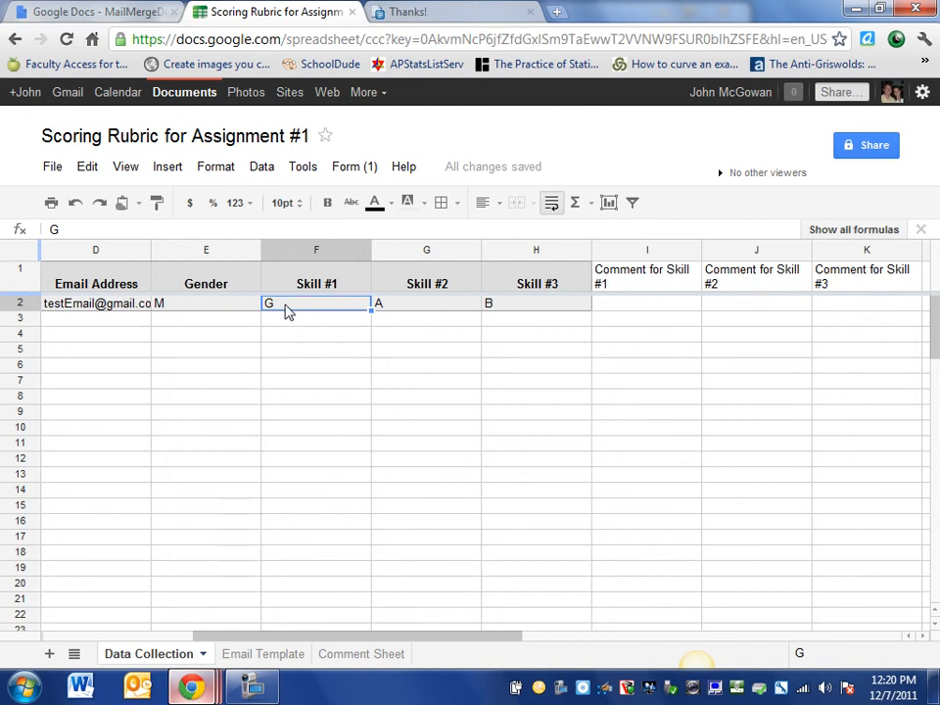
click(286, 313)
click(287, 306)
click(632, 308)
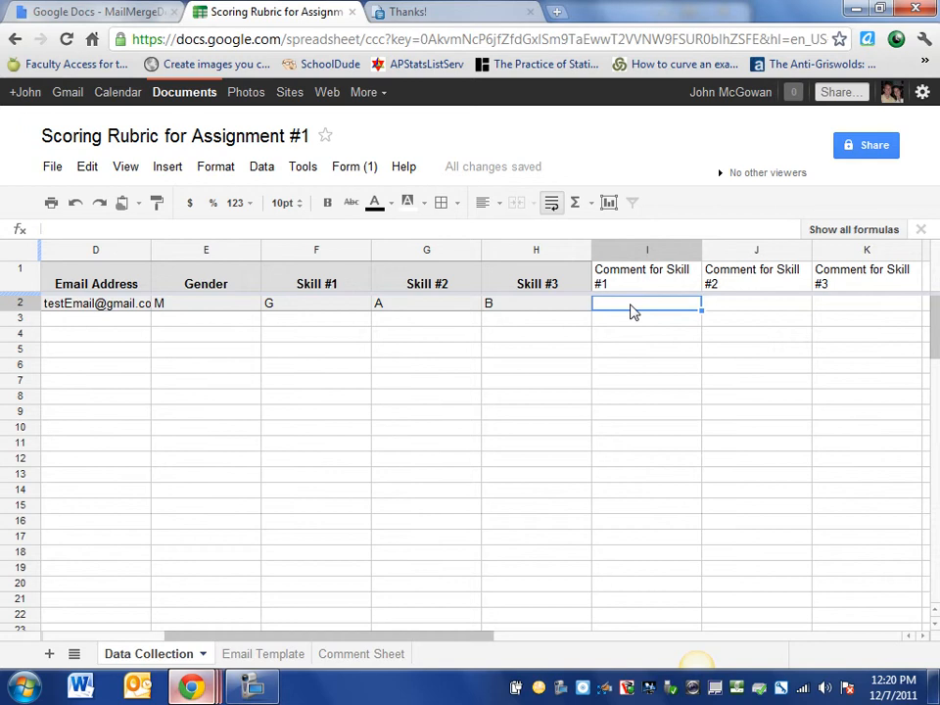
Type =IF(F2="G", into I2 to test the Skill #1 grade, then go to Comment Sheet
text(=)
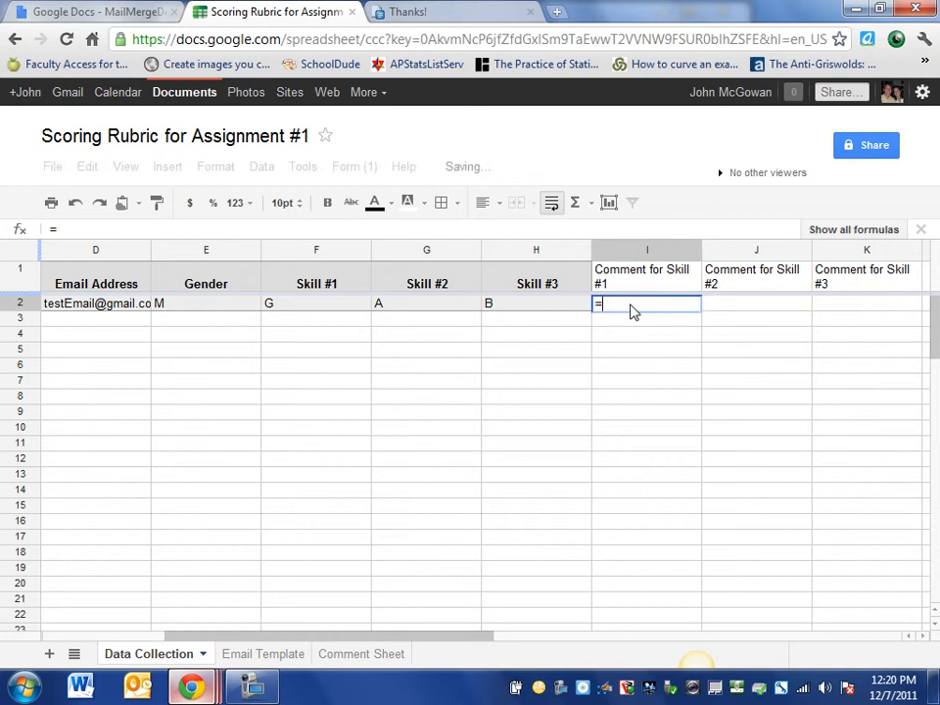
text(IF()
key(BackSpace)
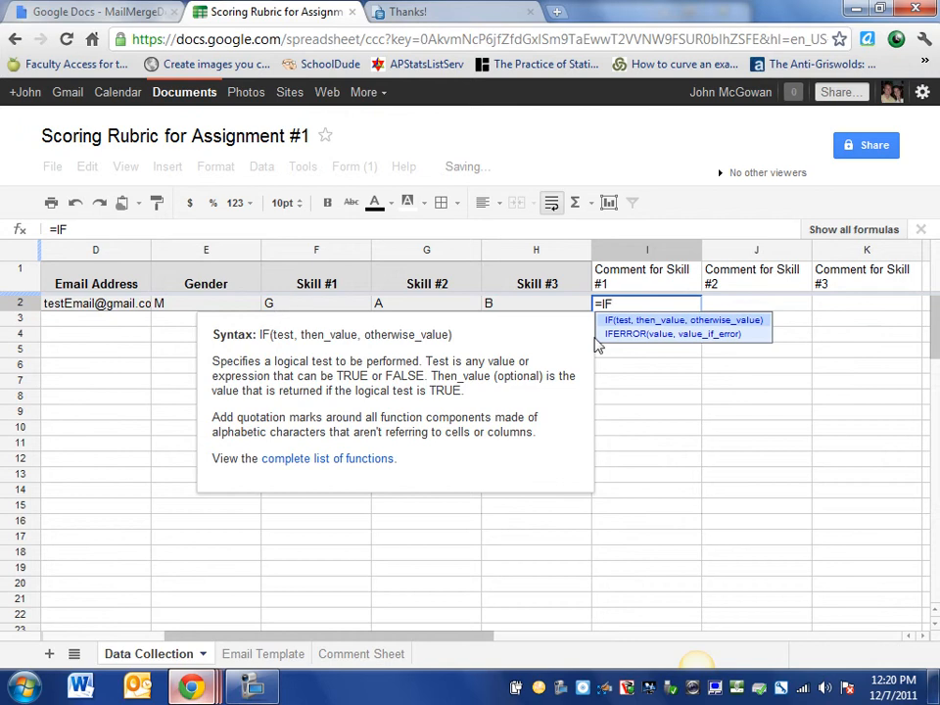
text(()
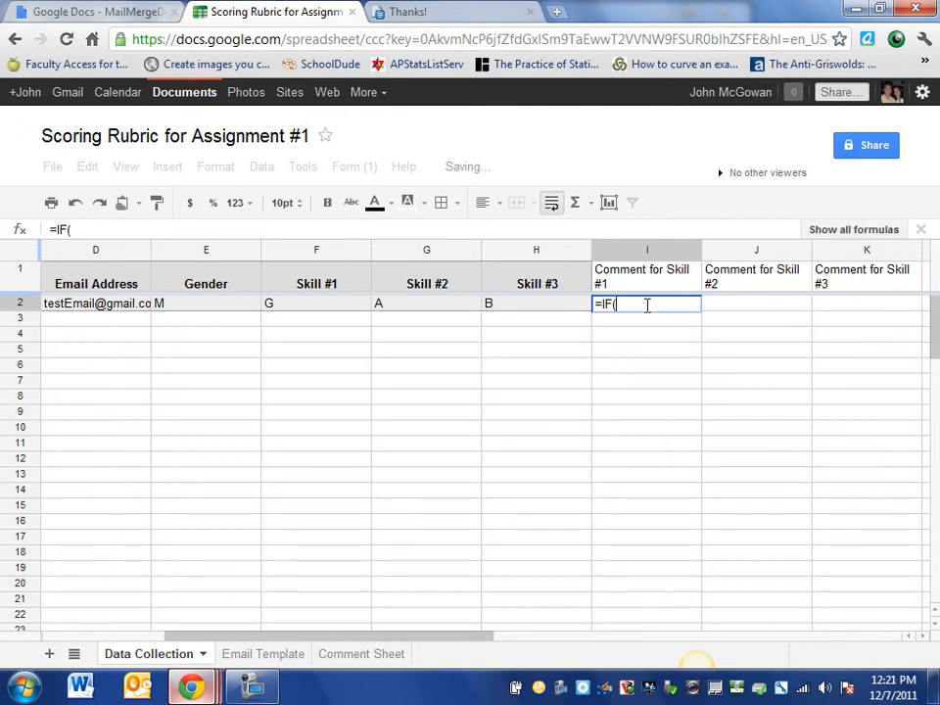
click(340, 307)
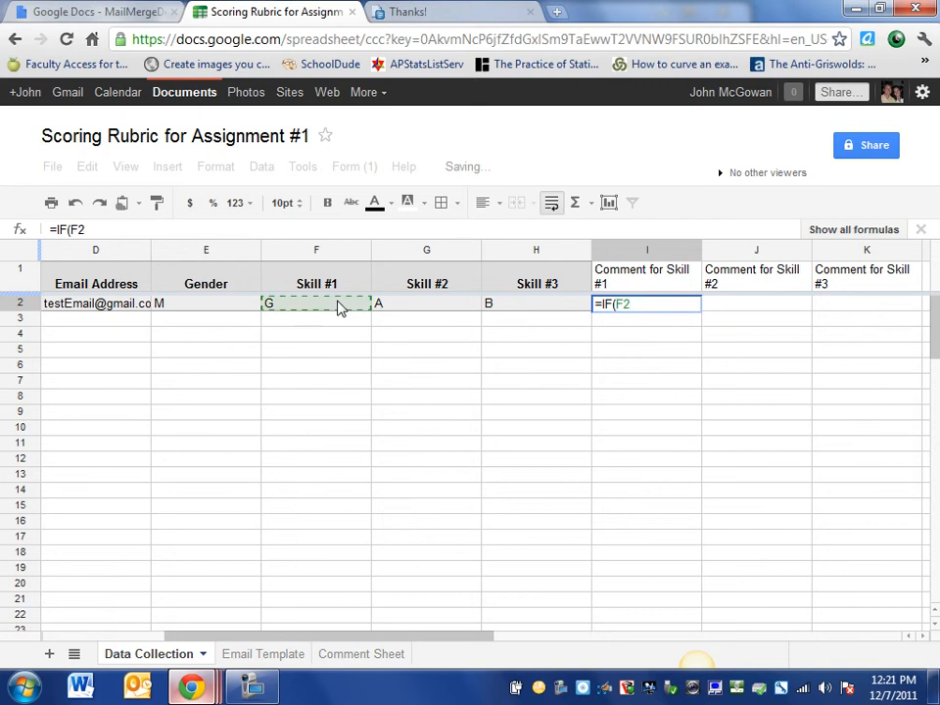
text(="G")
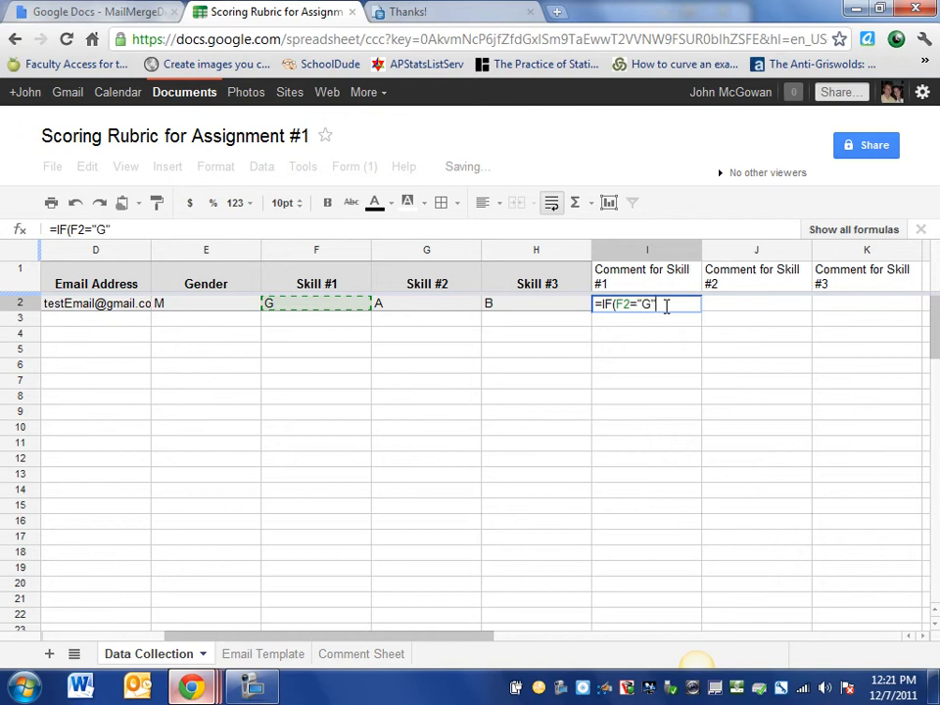
text(,)
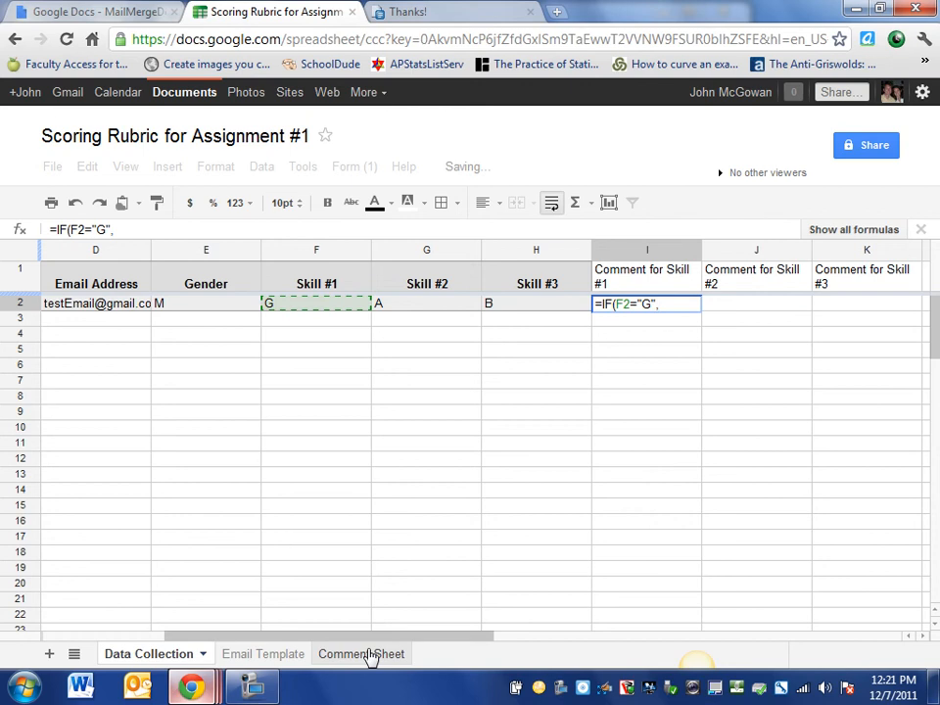
click(363, 654)
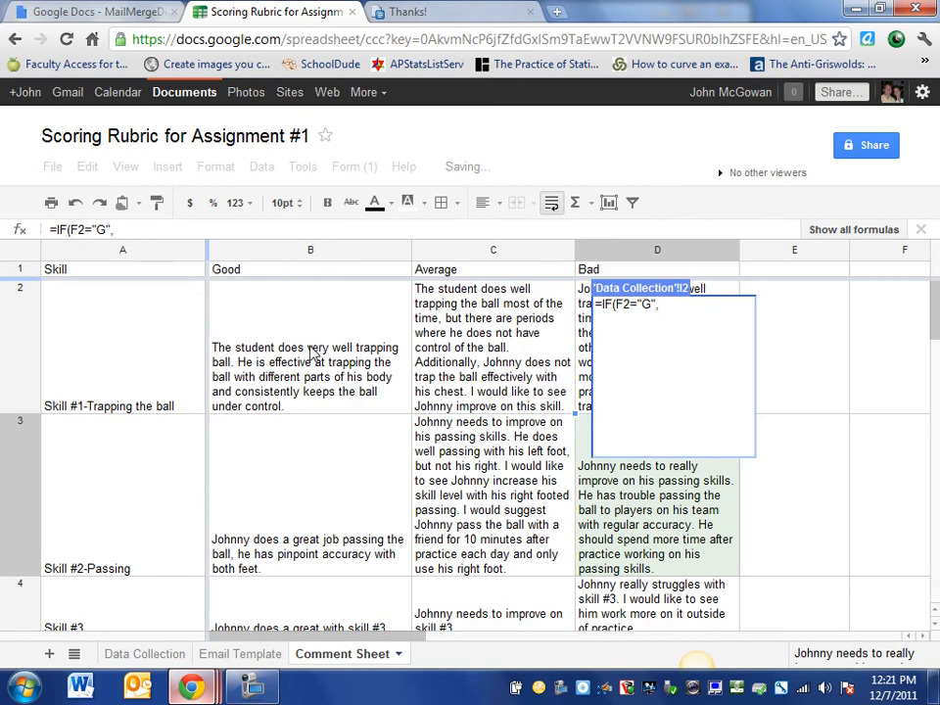
Make the G result 'Comment Sheet'!B2 and begin a nested IF( in I2's formula
click(314, 351)
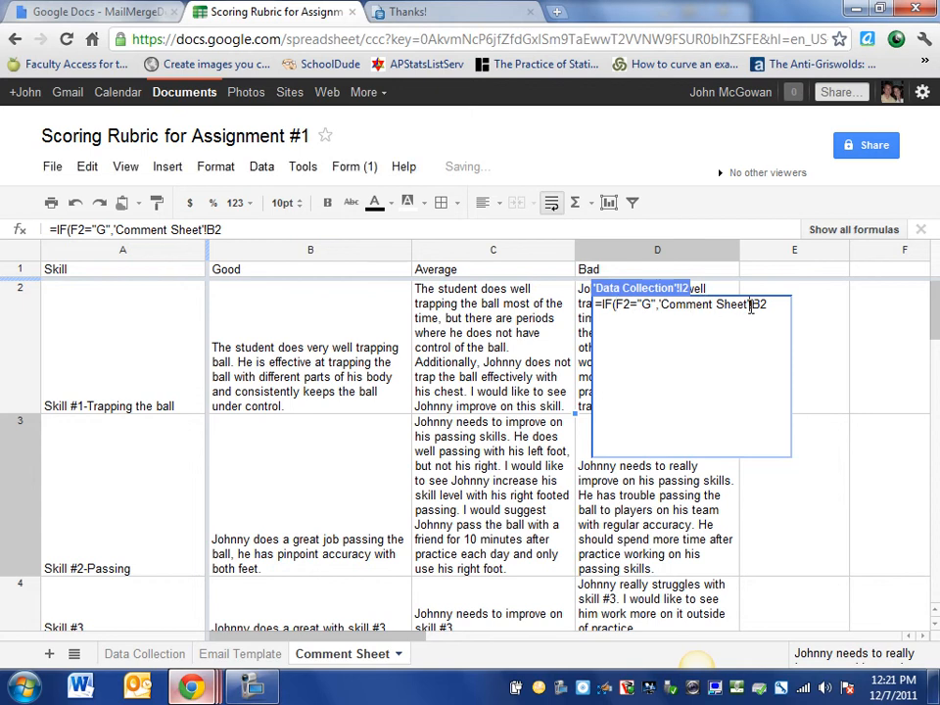
drag(752, 306, 661, 307)
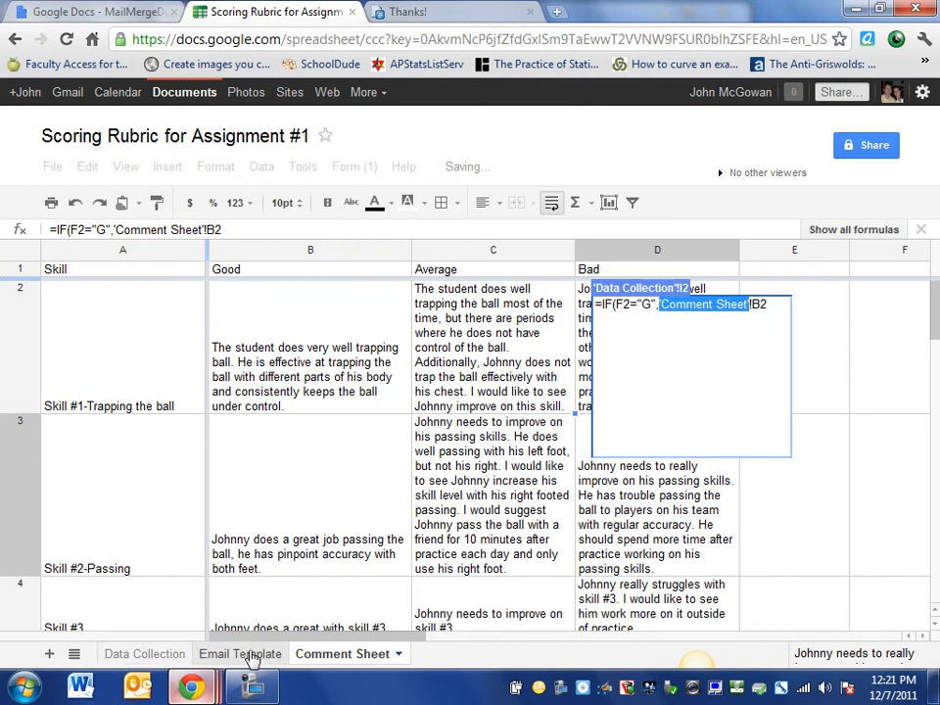
shift+click(725, 306)
shift+click(663, 306)
drag(769, 306, 753, 306)
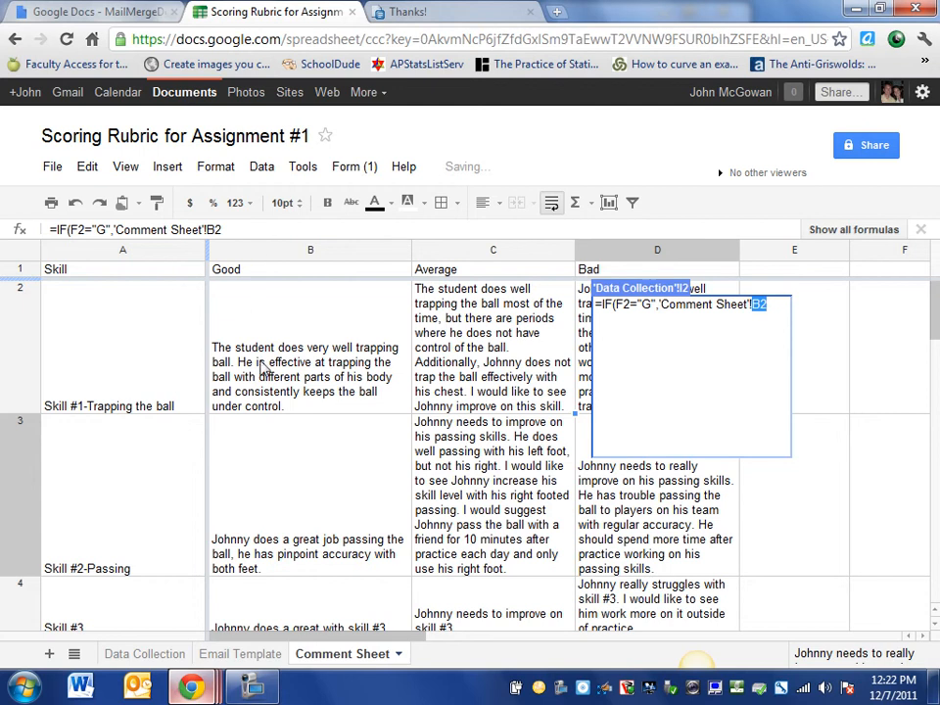
click(774, 306)
text(,)
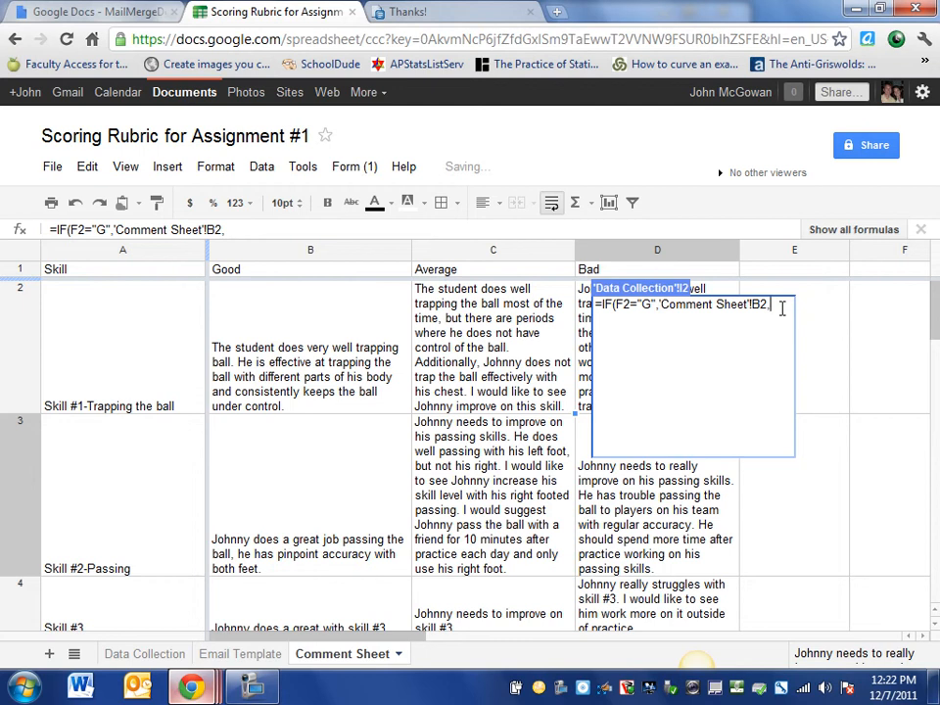
text(I)
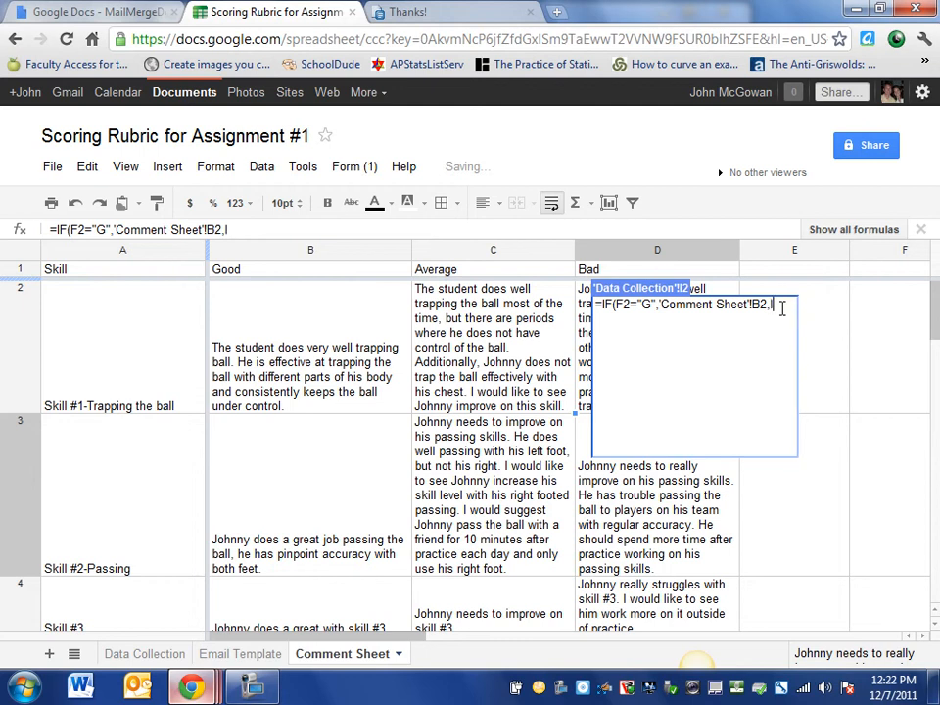
text(F()
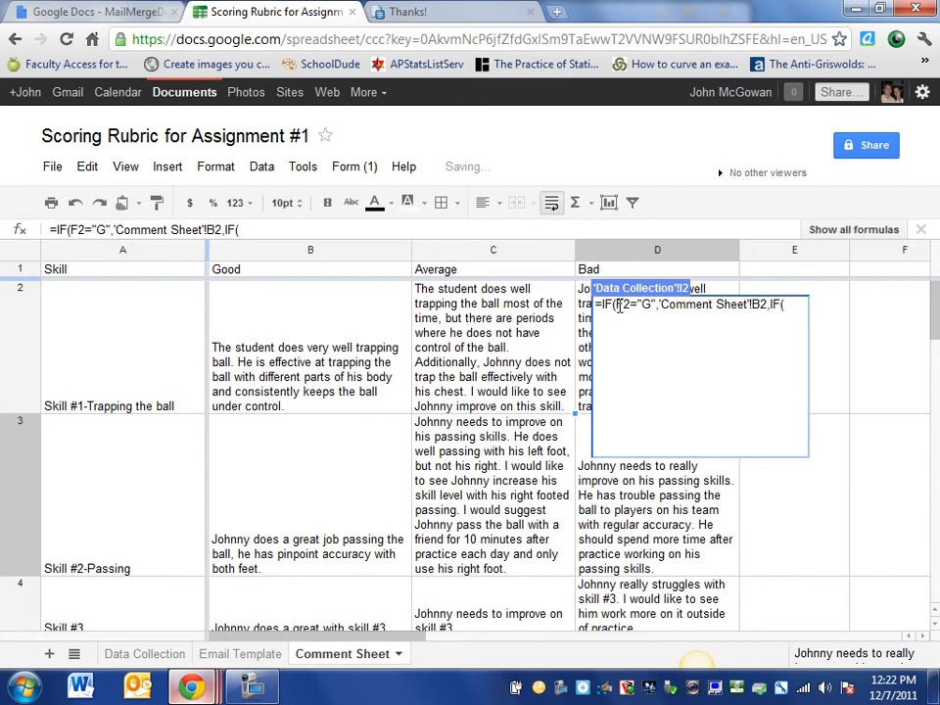
click(137, 655)
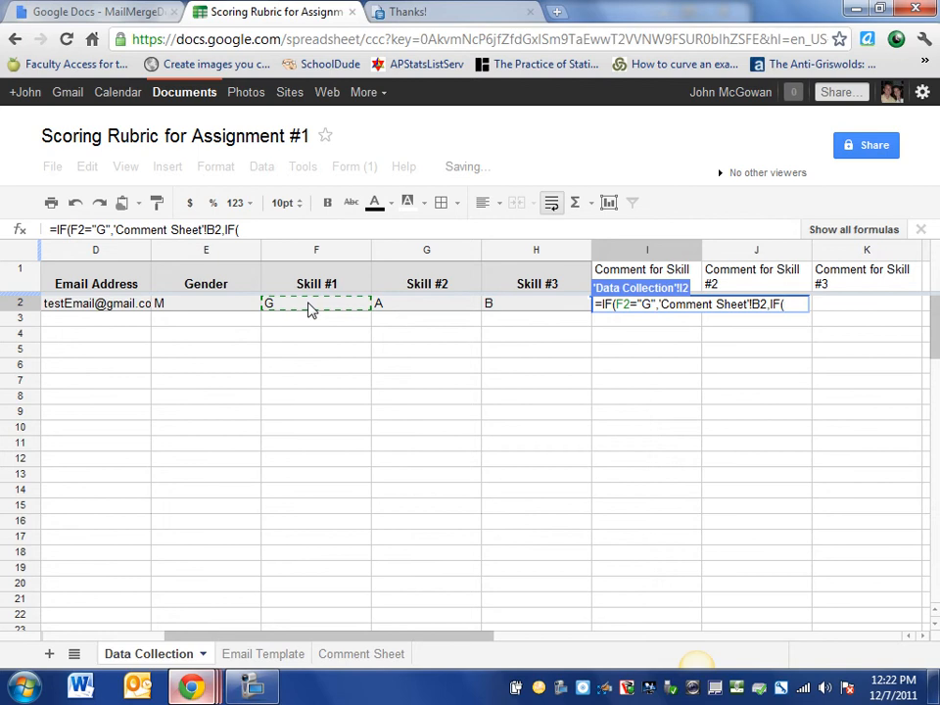
Add the F2="A" condition returning 'Comment Sheet'!C2, the Average comment
text(F2=)
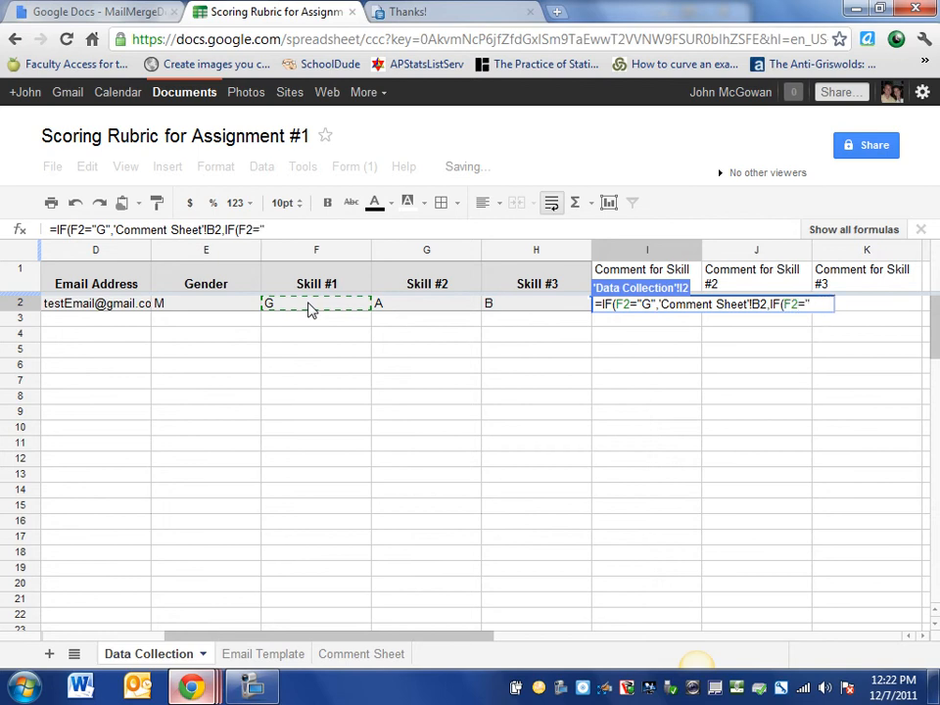
text("A",)
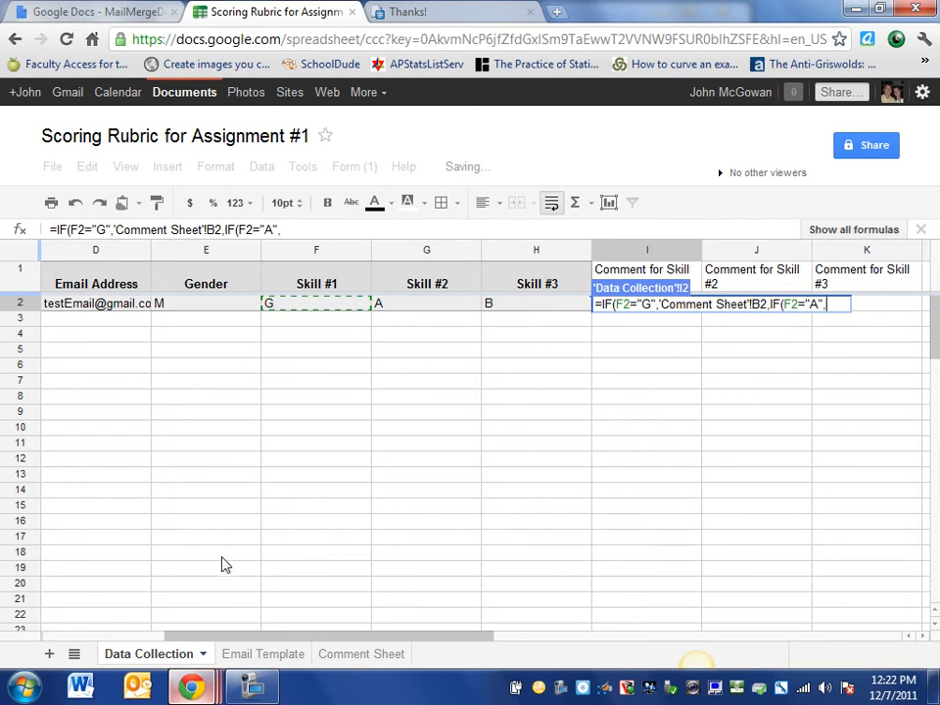
mouse_move(192, 686)
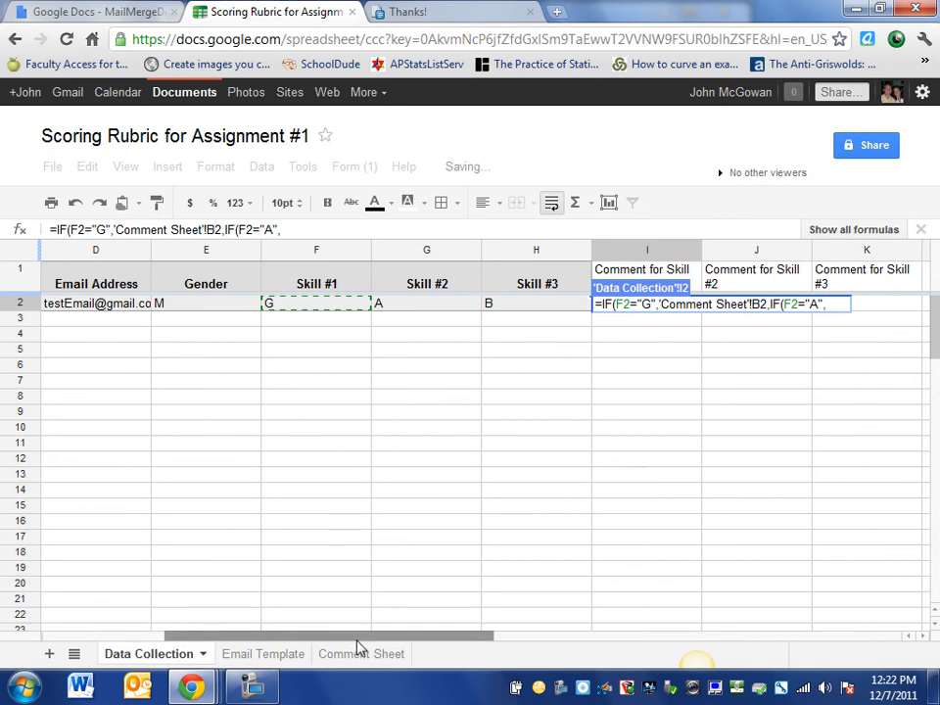
click(358, 649)
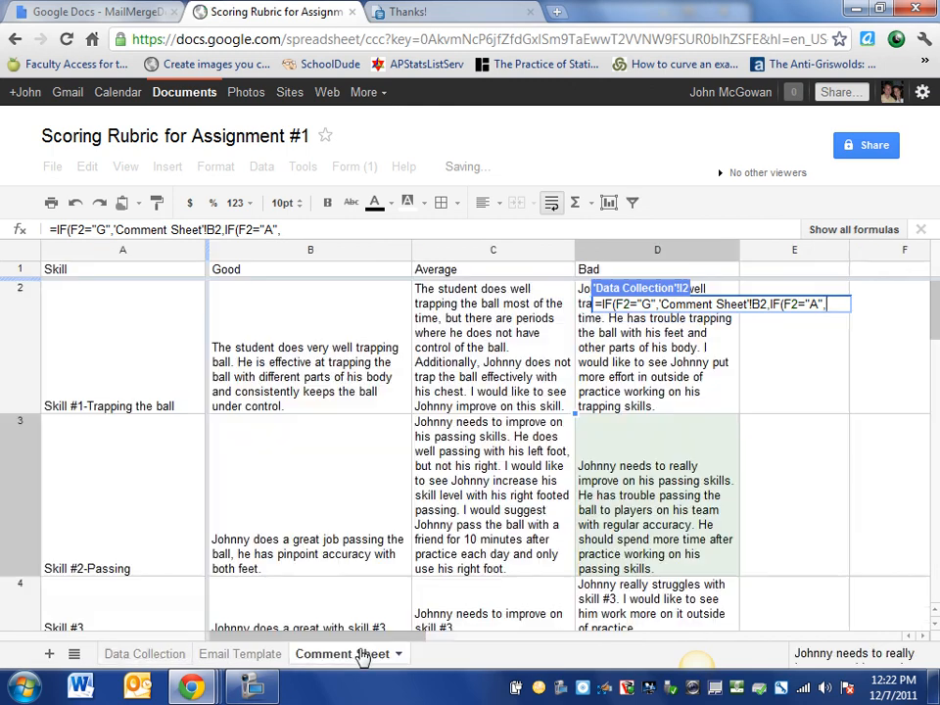
click(514, 311)
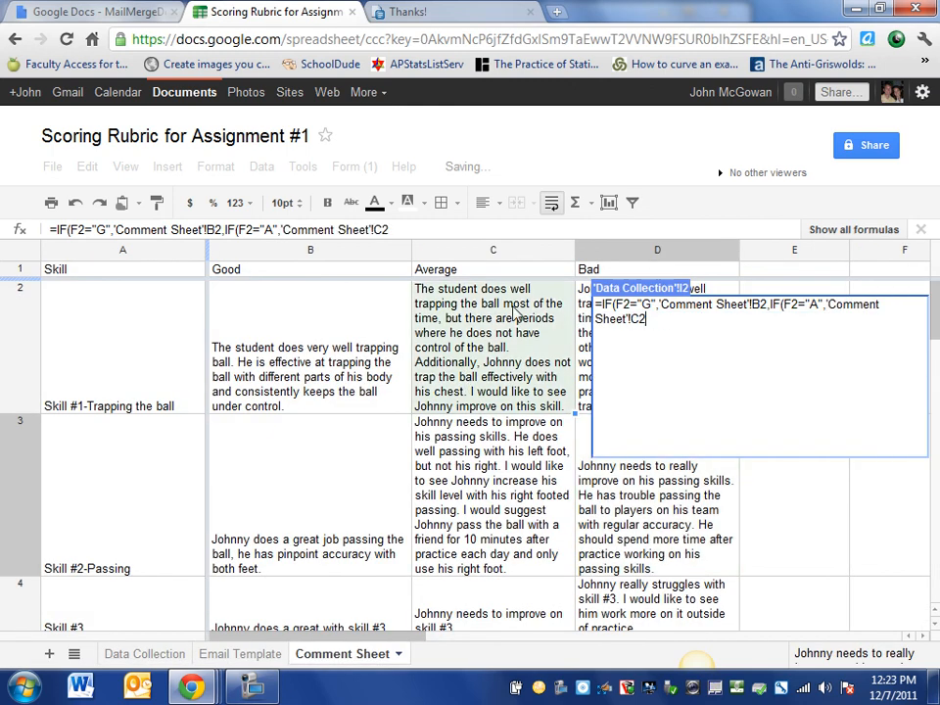
click(827, 305)
drag(826, 305, 830, 318)
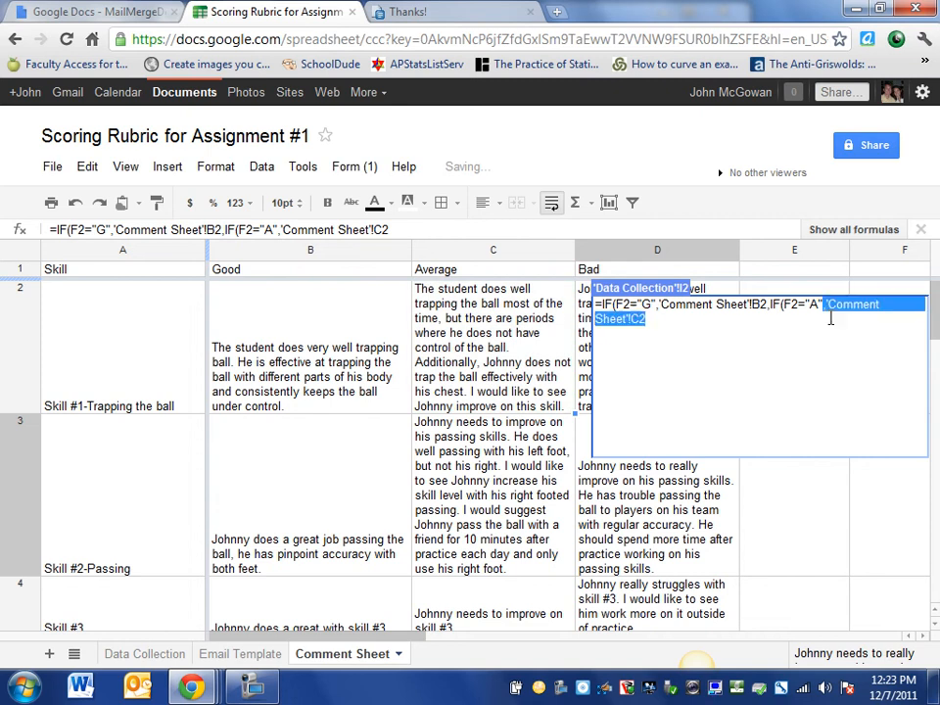
click(826, 305)
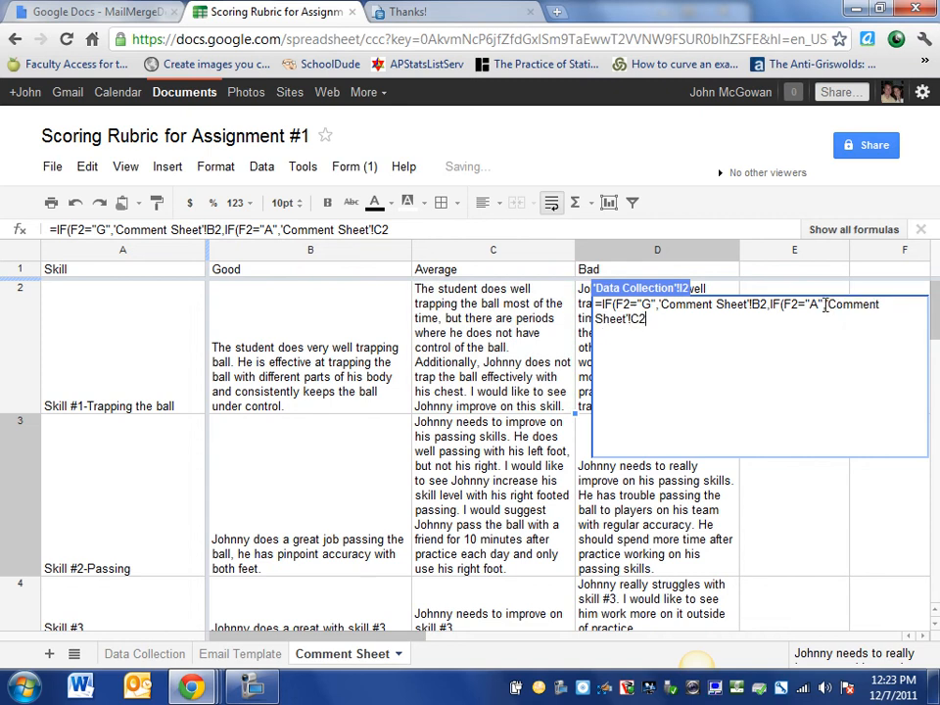
drag(825, 305, 633, 326)
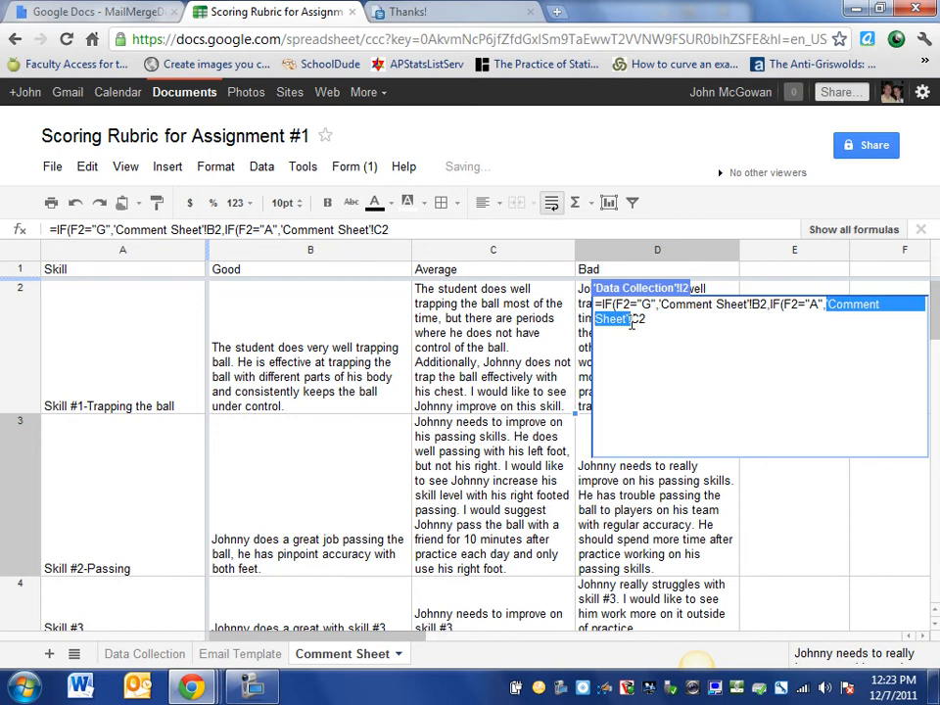
click(650, 321)
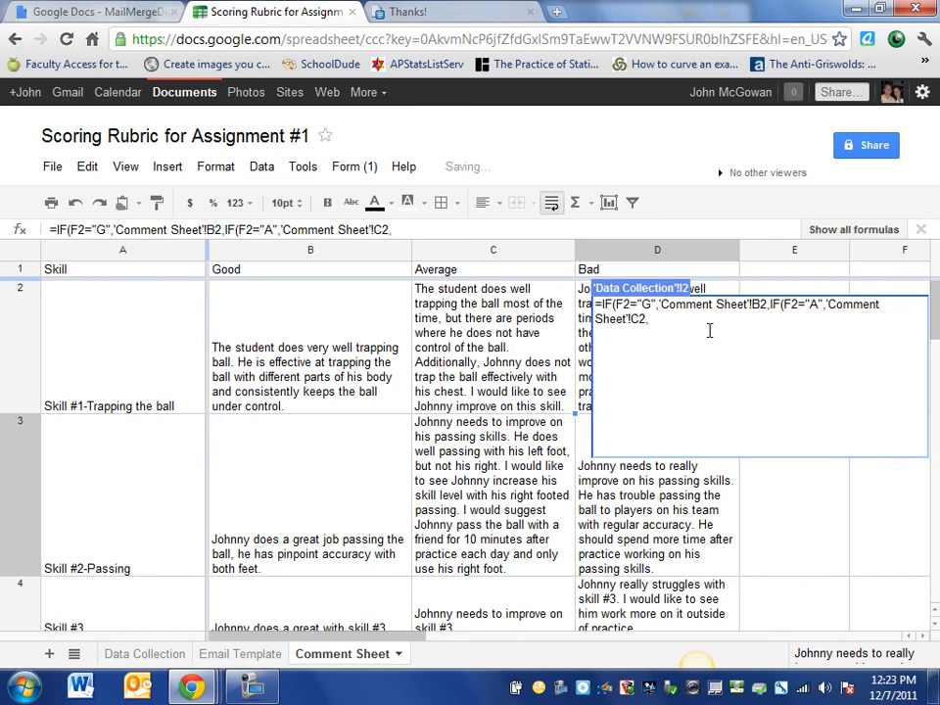
Add F2="B" returning 'Comment Sheet'!D2, close all three IFs, and enter the formula
text(IF(f2)
key(BackSpace)
key(BackSpace)
text(F(F2="B")
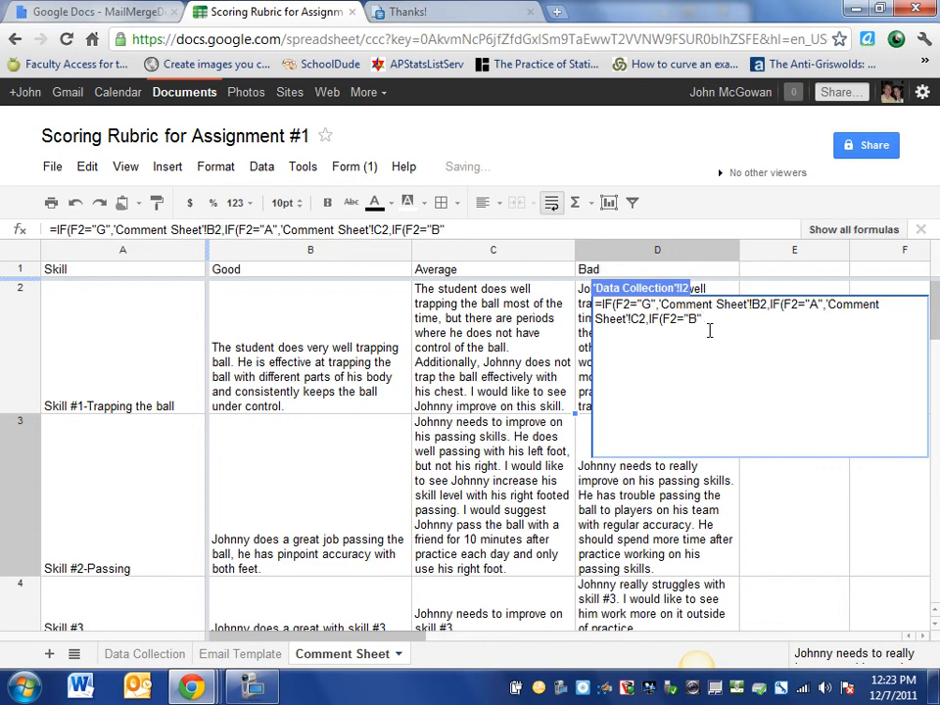
text(,)
click(586, 343)
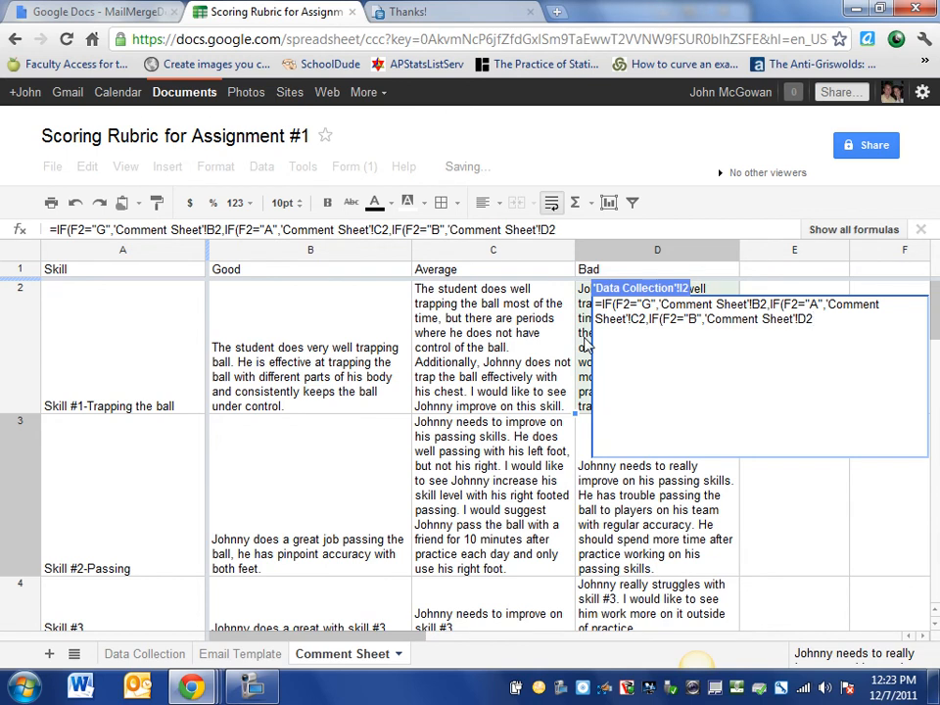
text(,))
drag(684, 305, 650, 322)
click(649, 323)
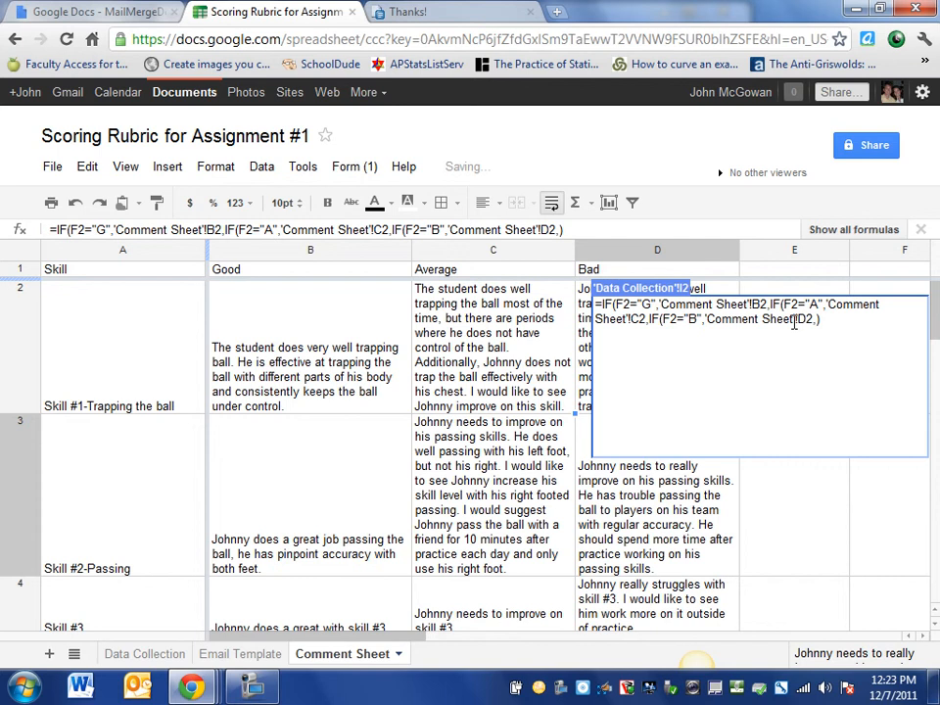
text(0)
key(BackSpace)
text()))
key(Return)
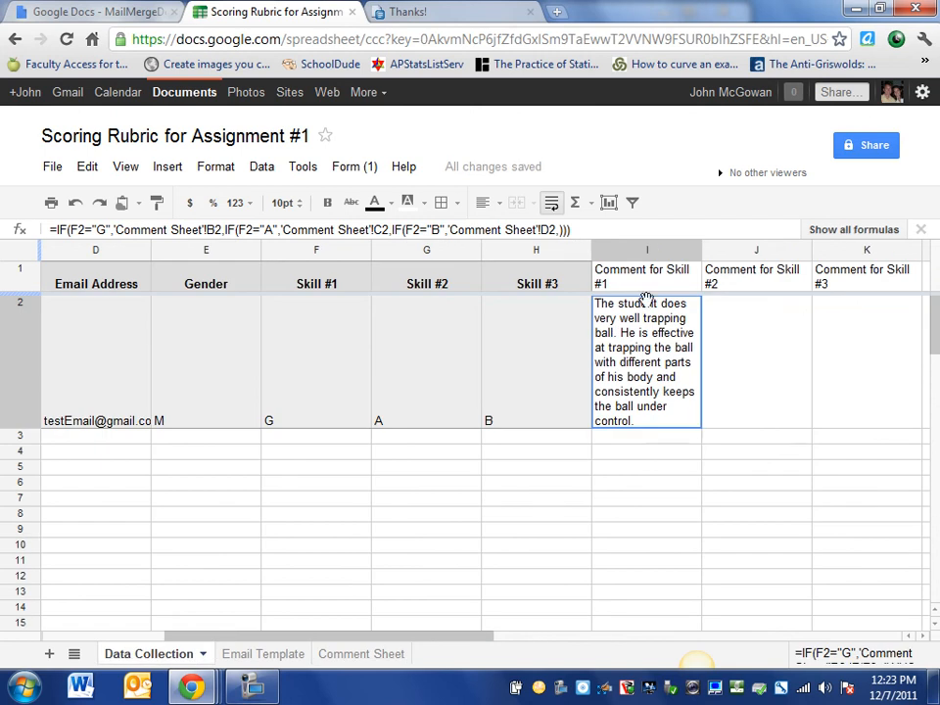
click(628, 250)
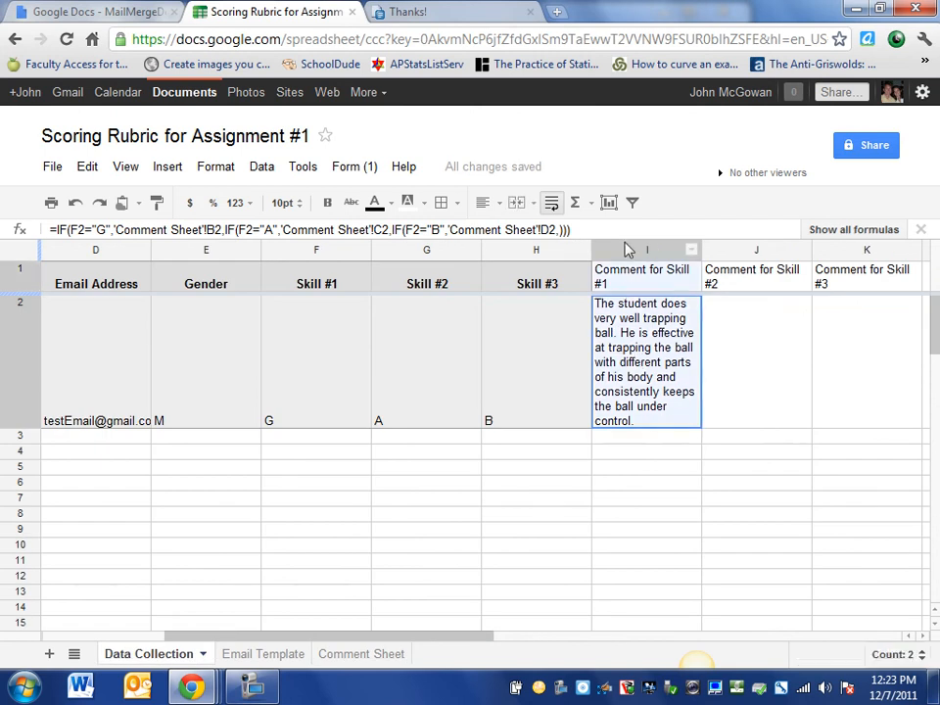
click(623, 332)
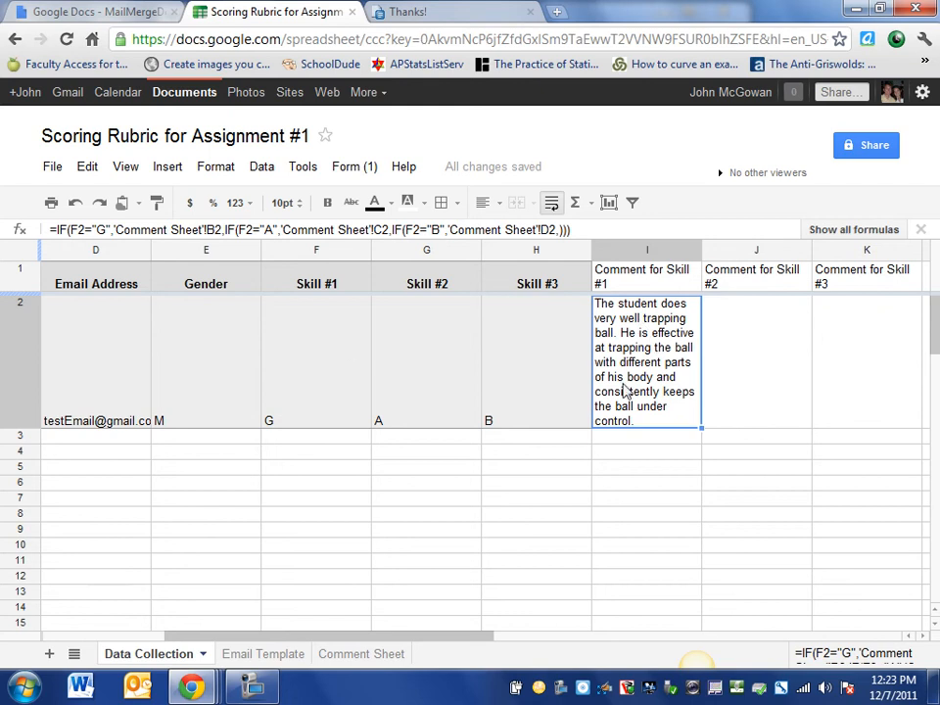
click(303, 401)
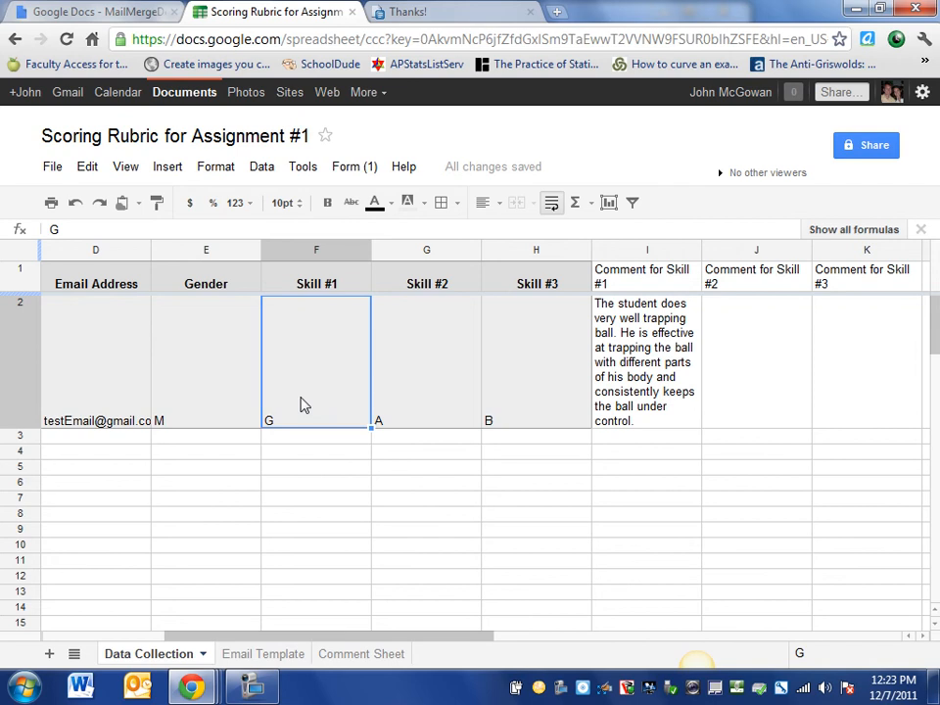
click(152, 225)
key(BackSpace)
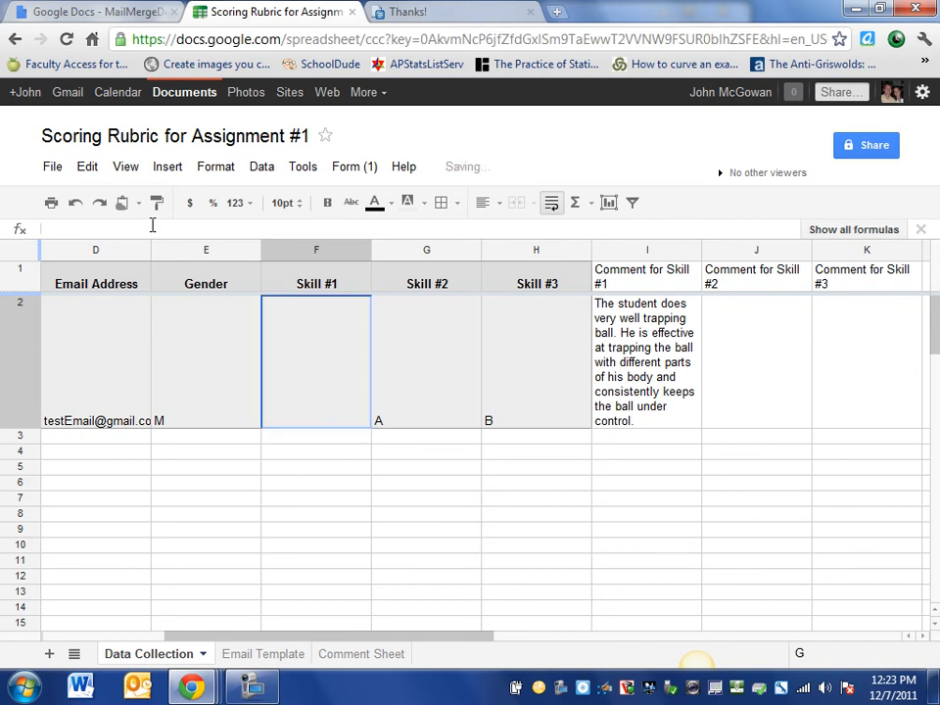
text(A)
key(Return)
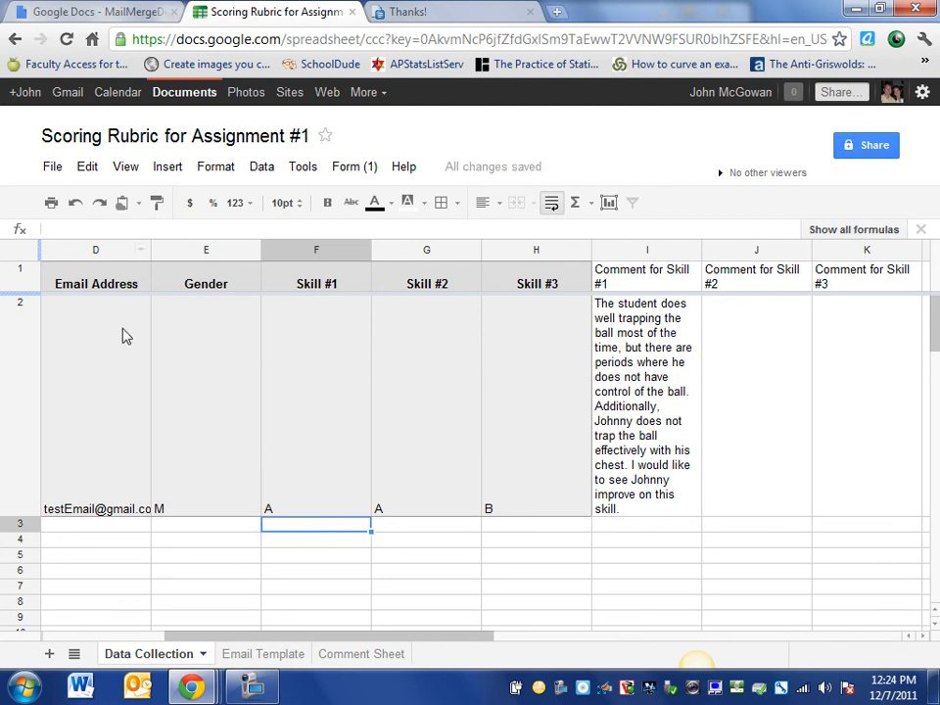
click(277, 459)
text(B)
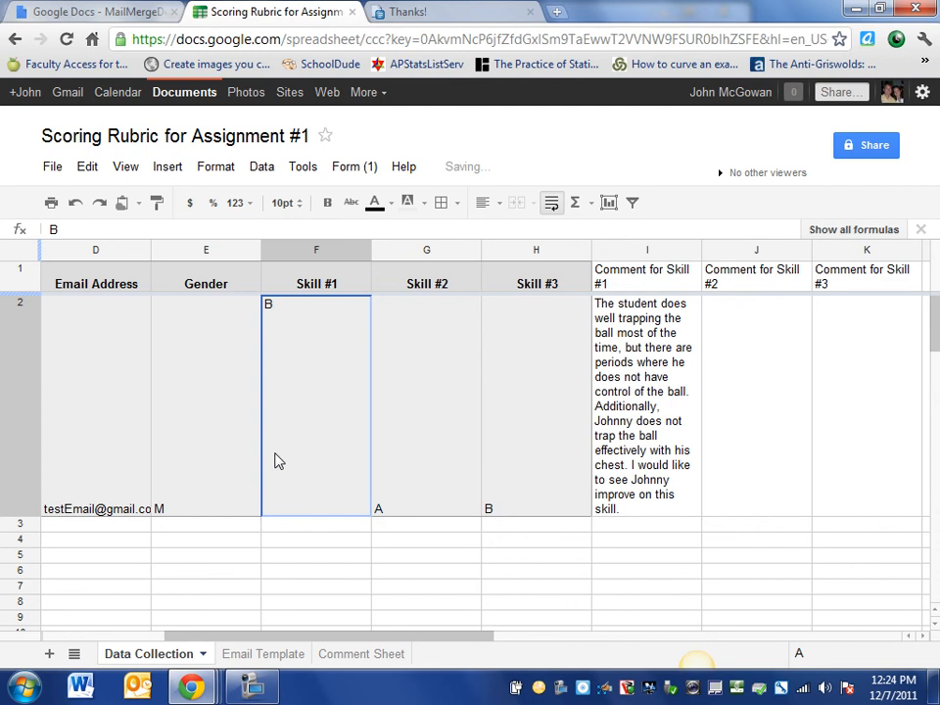
key(Return)
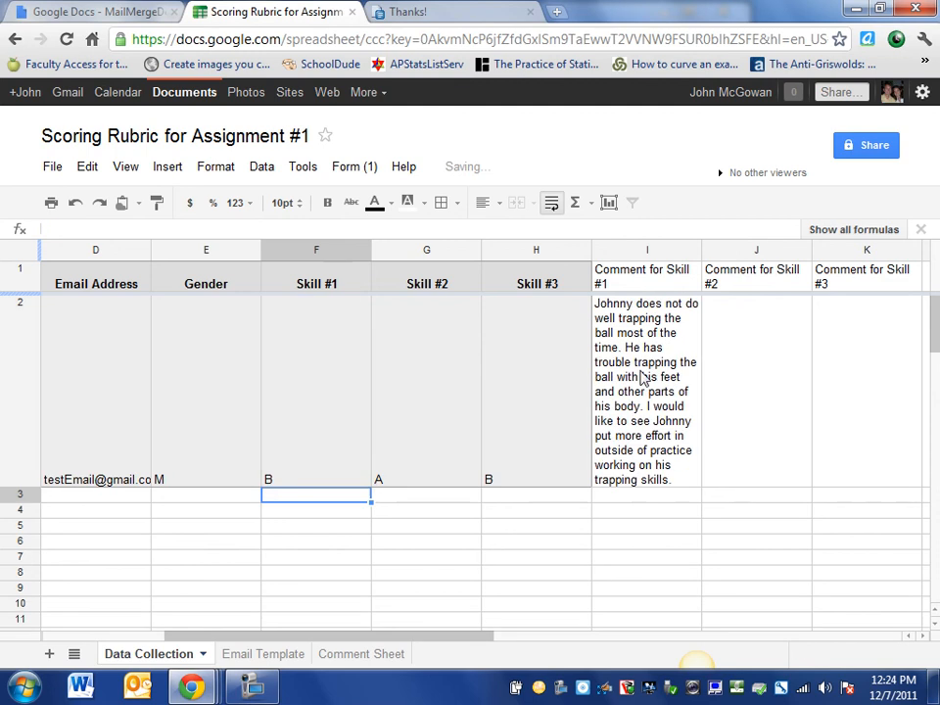
click(326, 471)
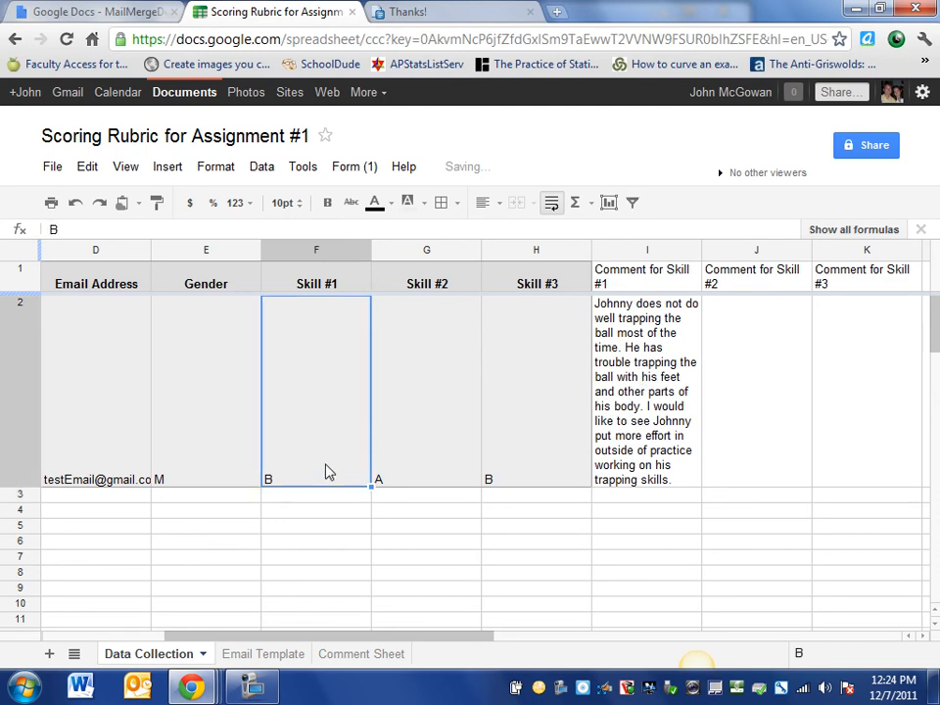
text(G)
key(Return)
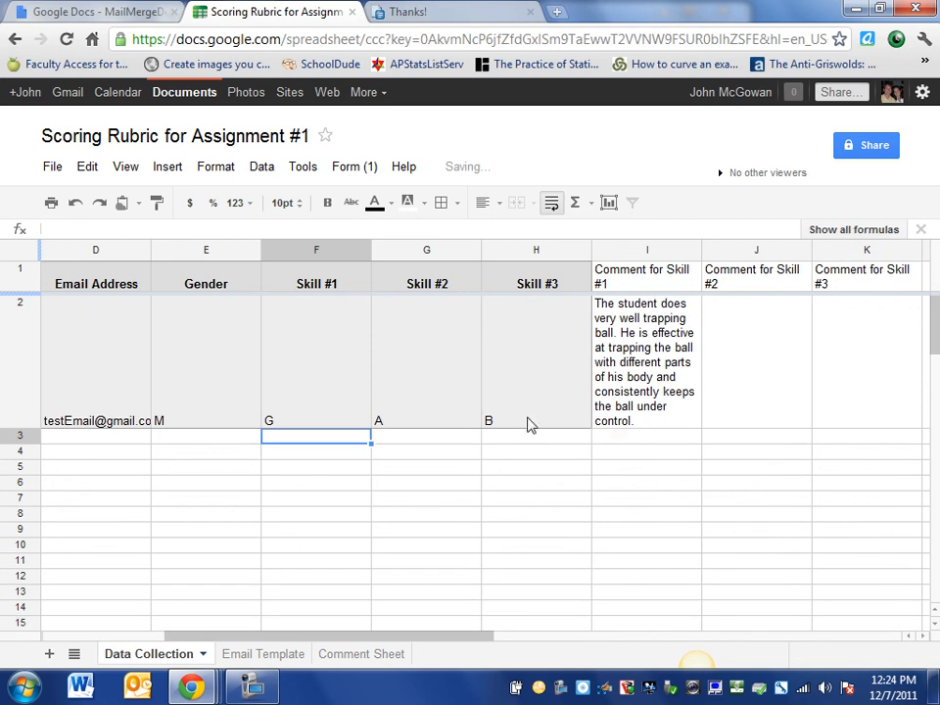
click(639, 385)
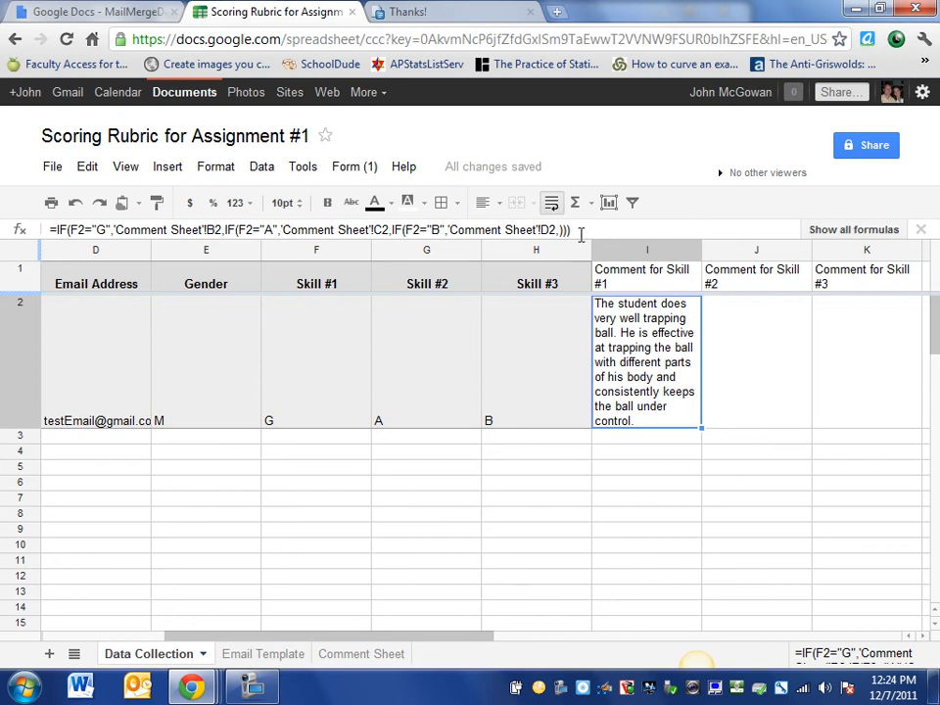
Copy I2's nested IF formula and paste it into J2 and K2
drag(570, 230, 41, 242)
key(ctrl+c)
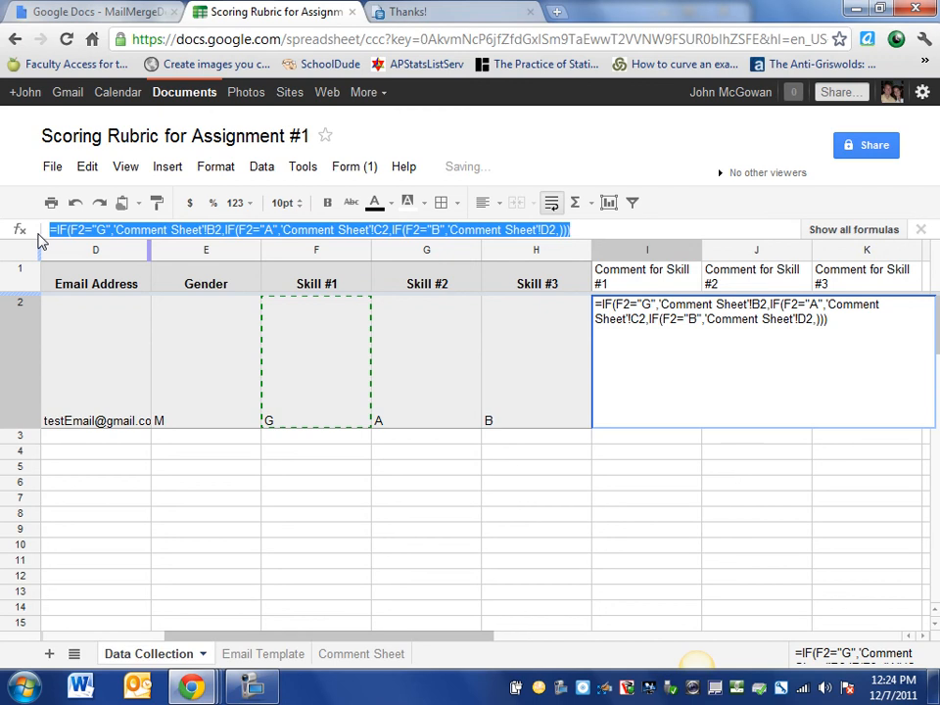
key(Return)
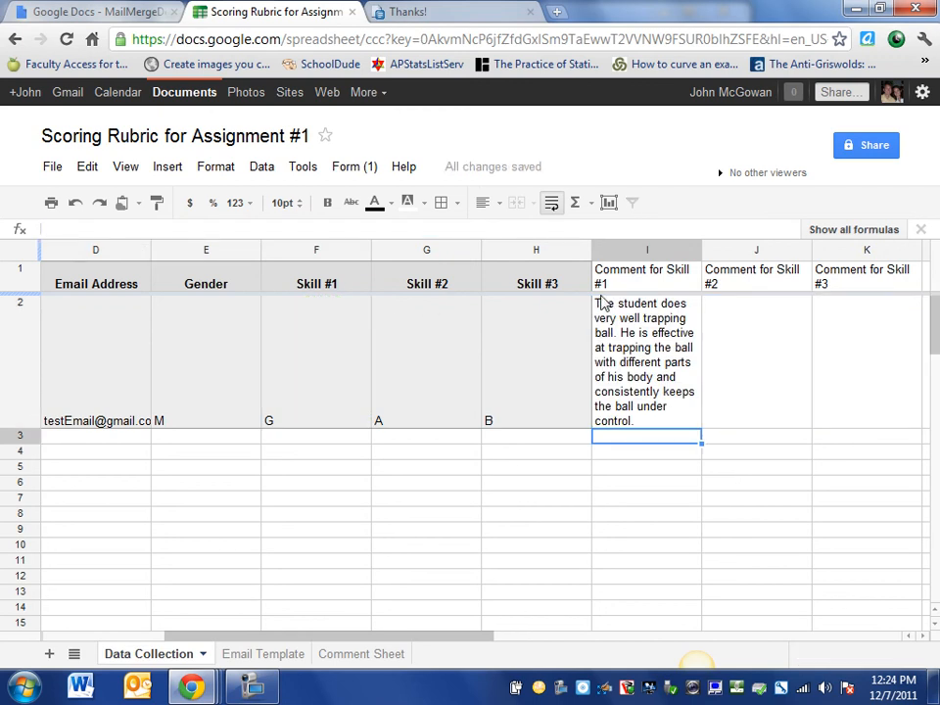
click(744, 339)
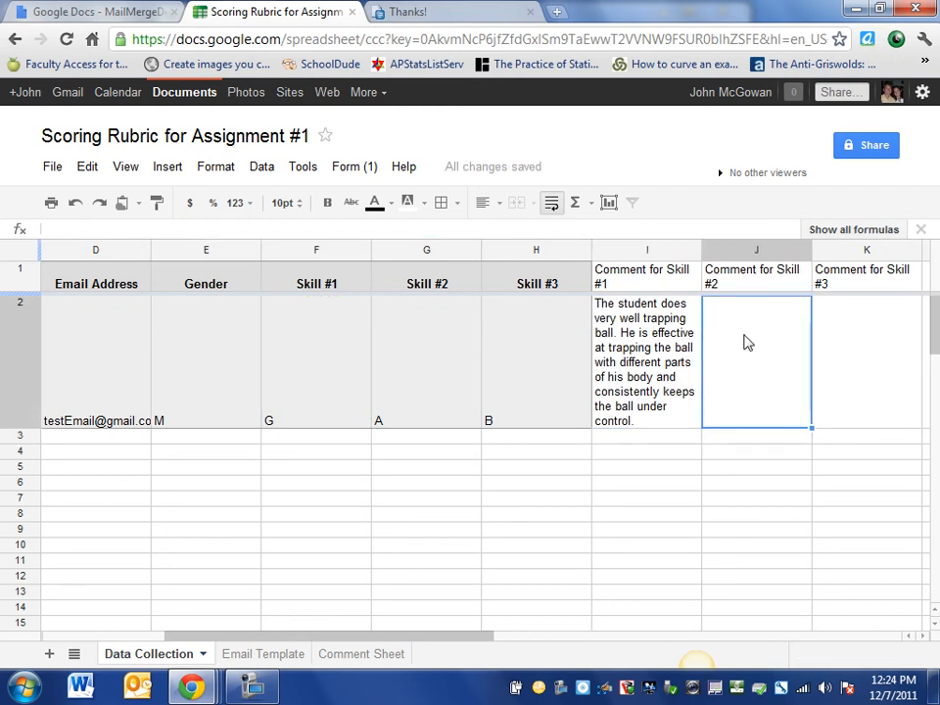
key(ctrl+v)
click(856, 356)
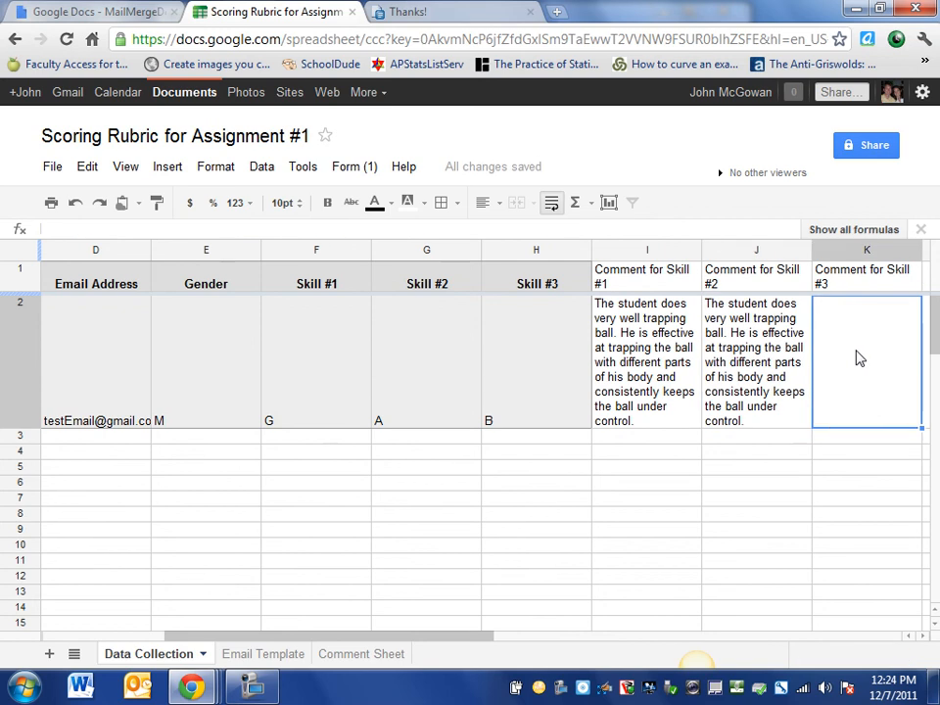
key(ctrl+v)
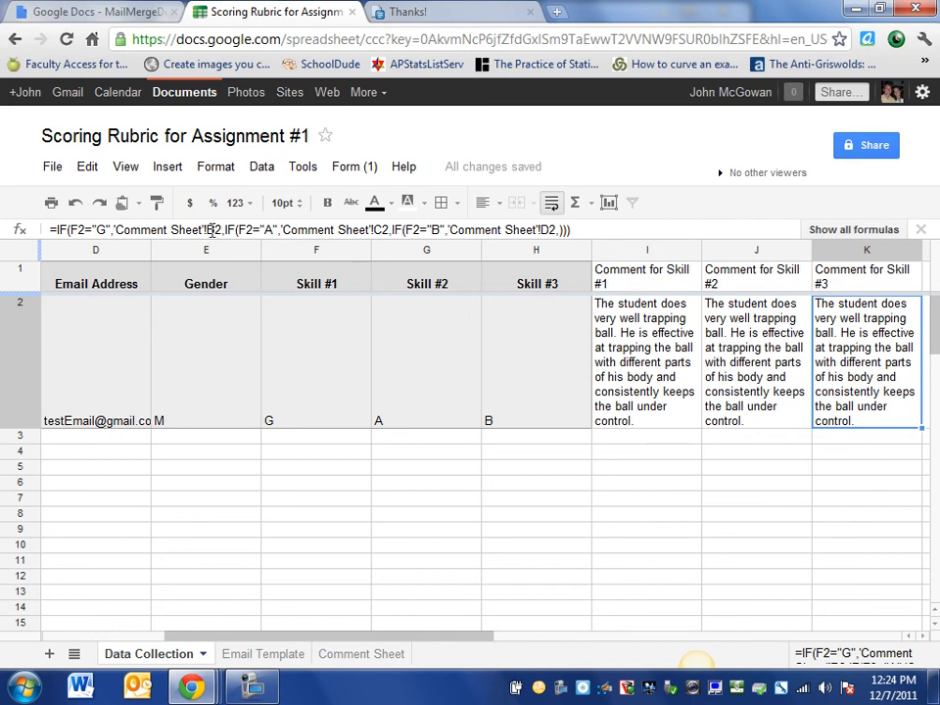
Edit K2's formula, changing the first two F2 references to G2
drag(206, 229, 221, 230)
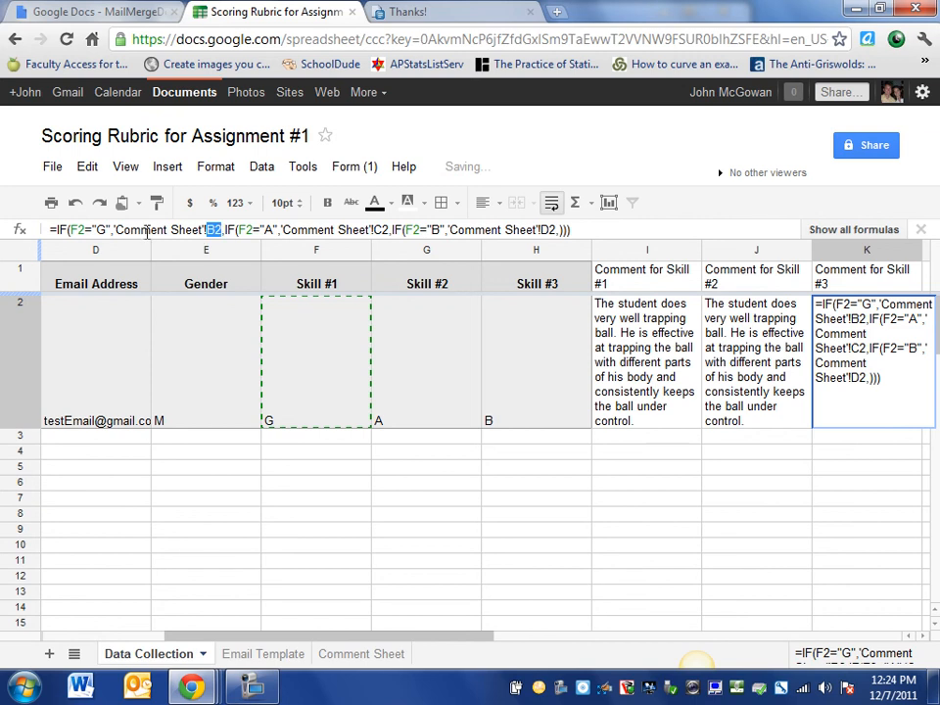
click(80, 231)
click(80, 230)
key(BackSpace)
text(G)
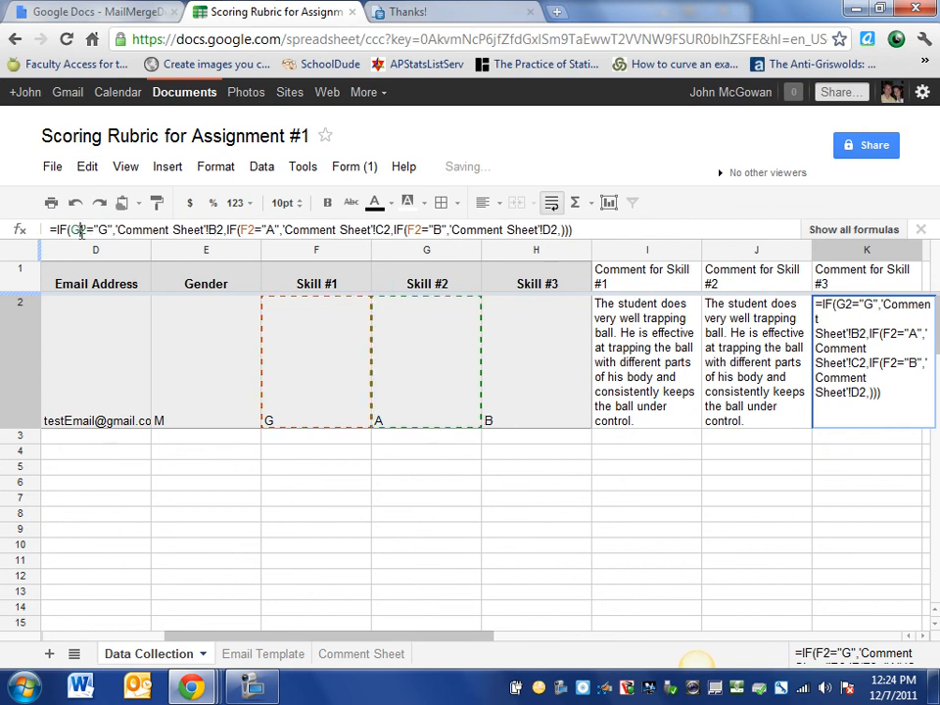
click(247, 230)
key(BackSpace)
text(G)
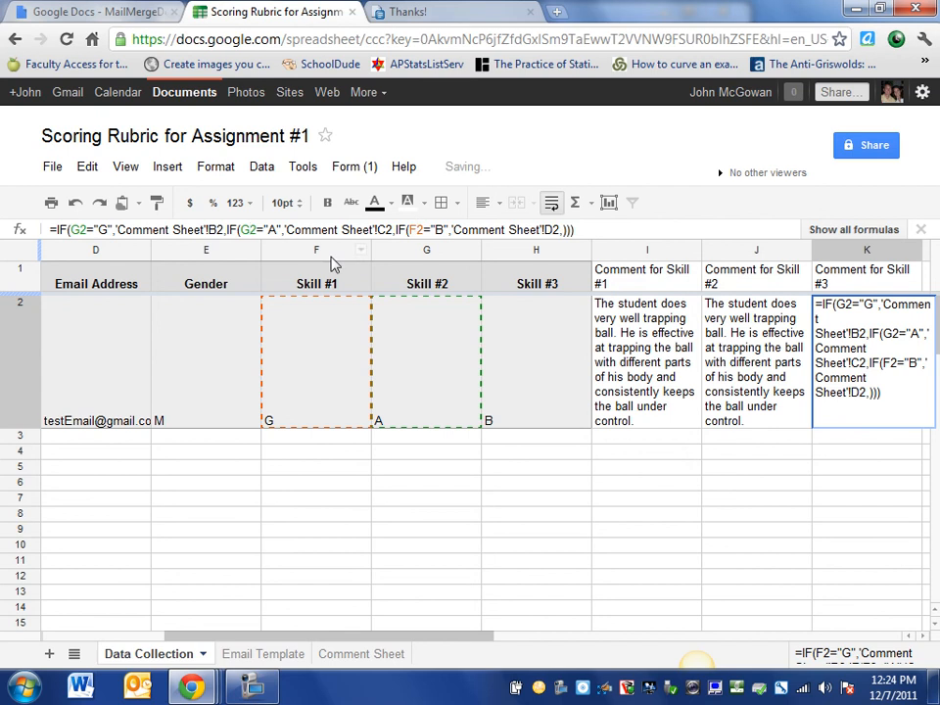
Correct those references to H2 and change the third F2 reference to H2 too
click(77, 230)
key(BackSpace)
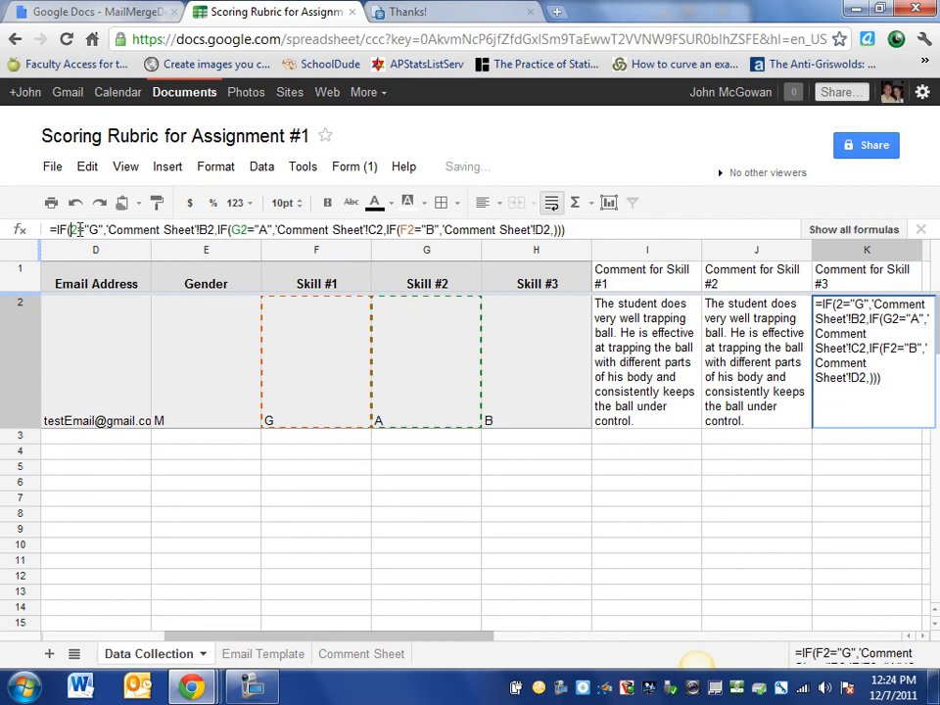
text(H)
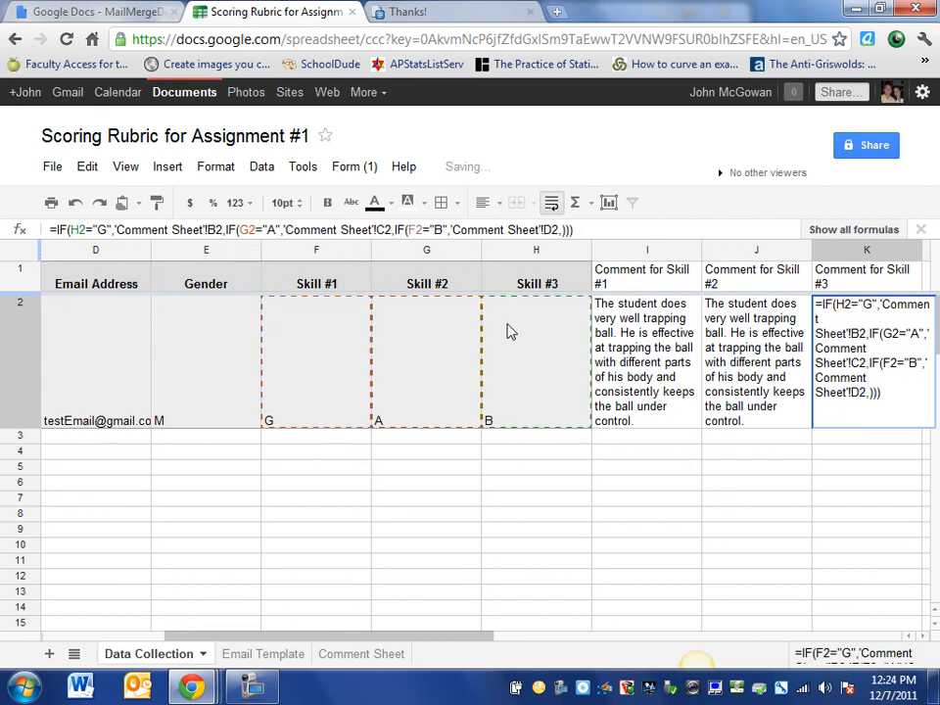
click(245, 230)
key(BackSpace)
text(H)
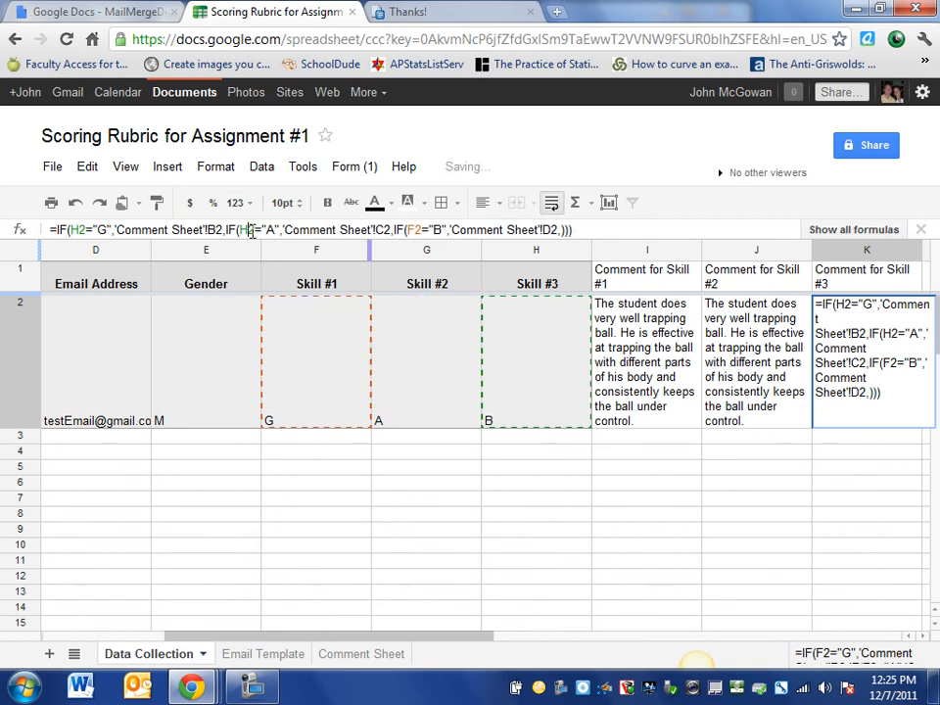
click(415, 231)
key(BackSpace)
text(H)
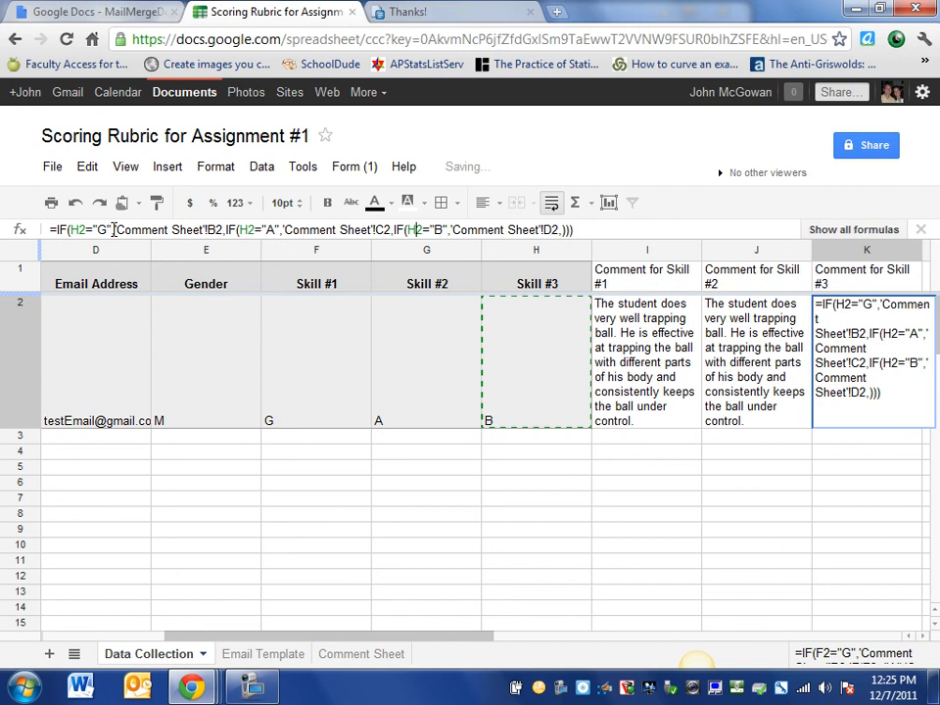
drag(122, 229, 204, 226)
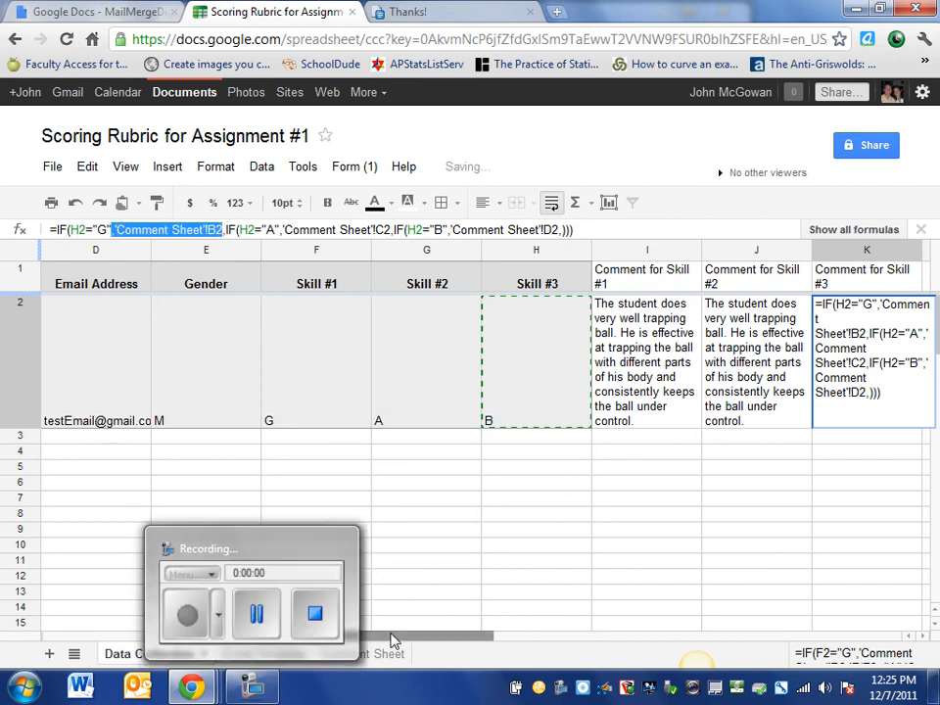
View row 4 of Comment Sheet, which holds the Skill #3 comments, then return to Data Collection
click(362, 654)
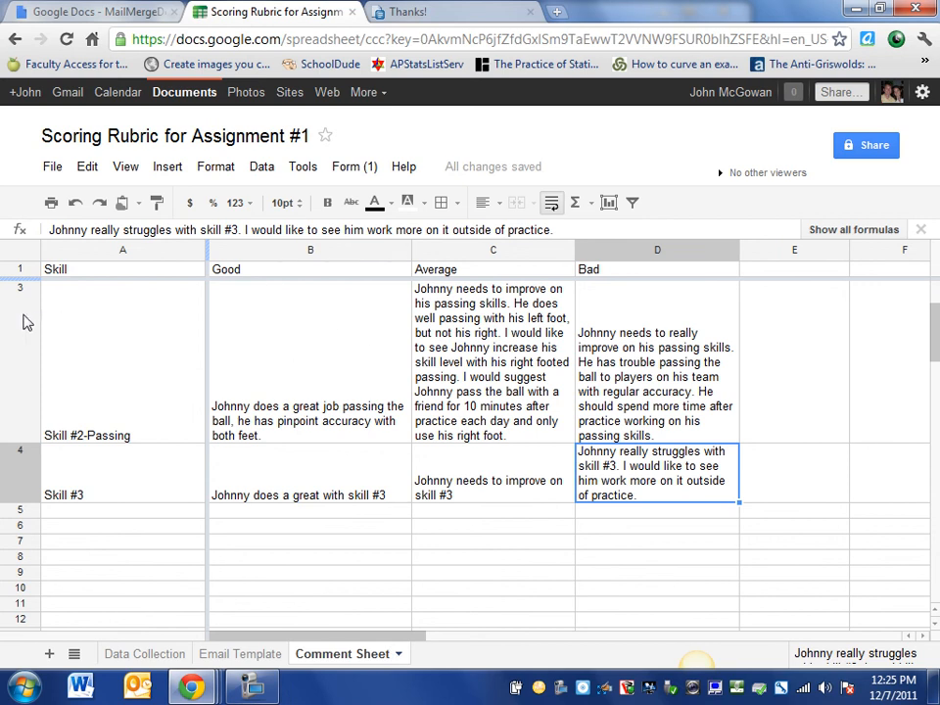
click(13, 470)
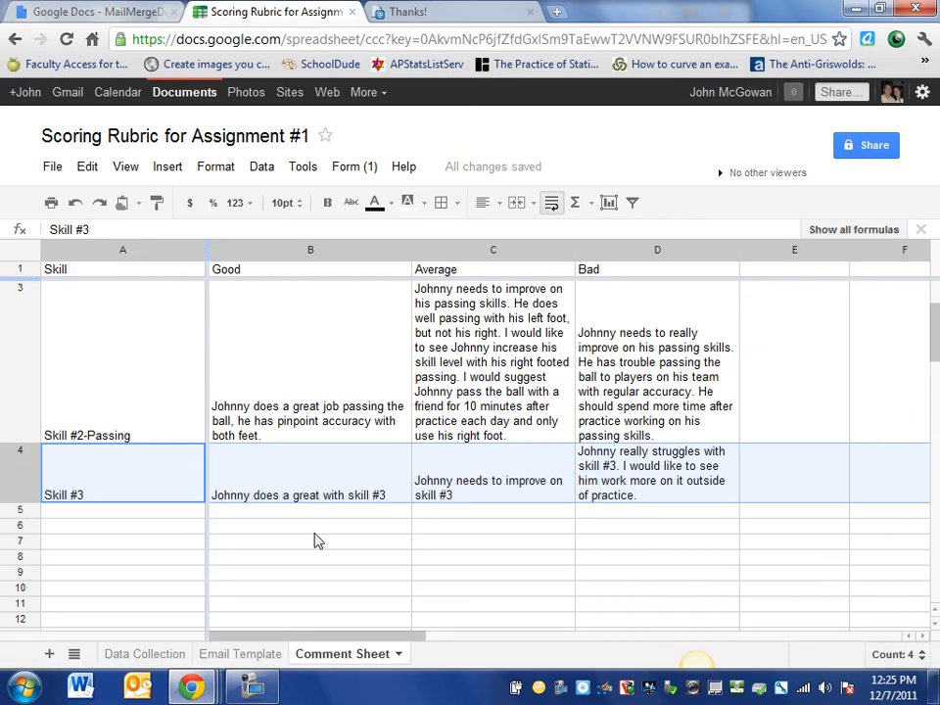
click(172, 649)
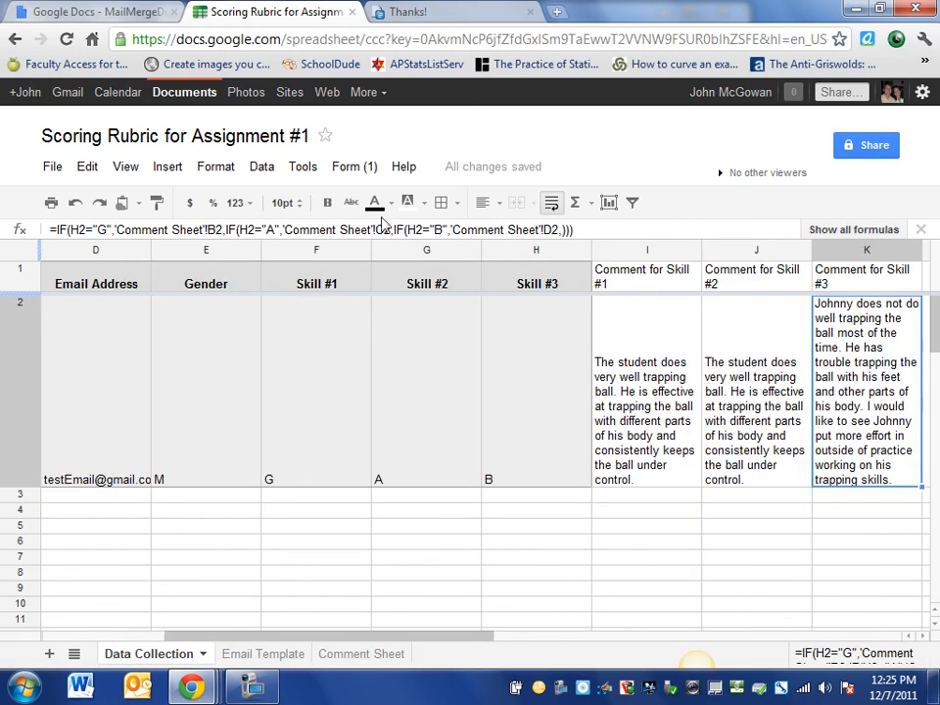
Change K2's lookups from B2, C2, D2 to B4, C4, D4 and commit the formula
click(221, 232)
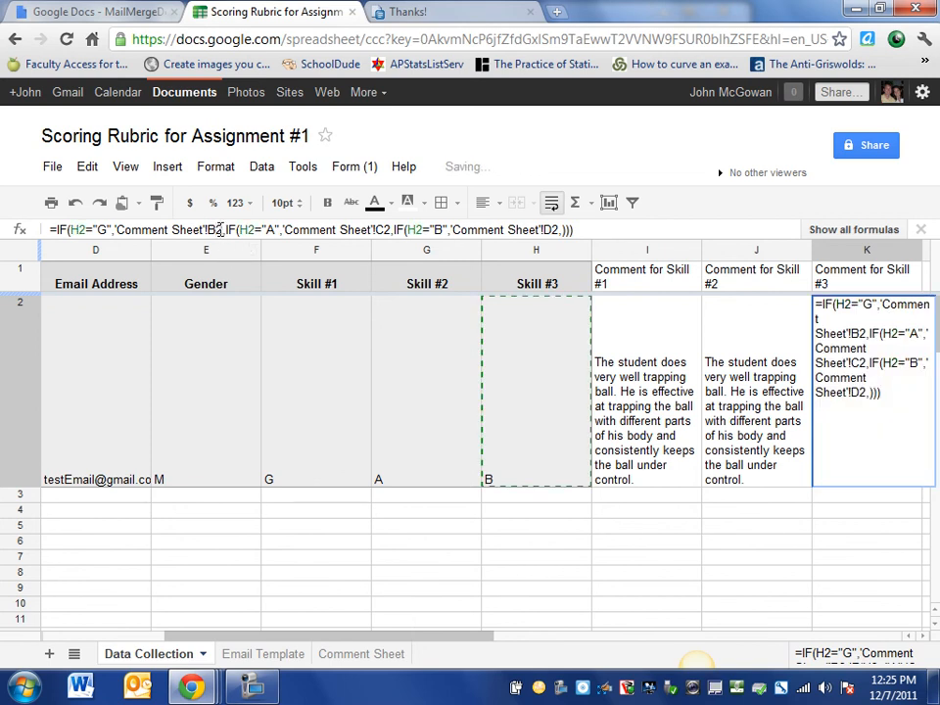
key(BackSpace)
text(4)
key(BackSpace)
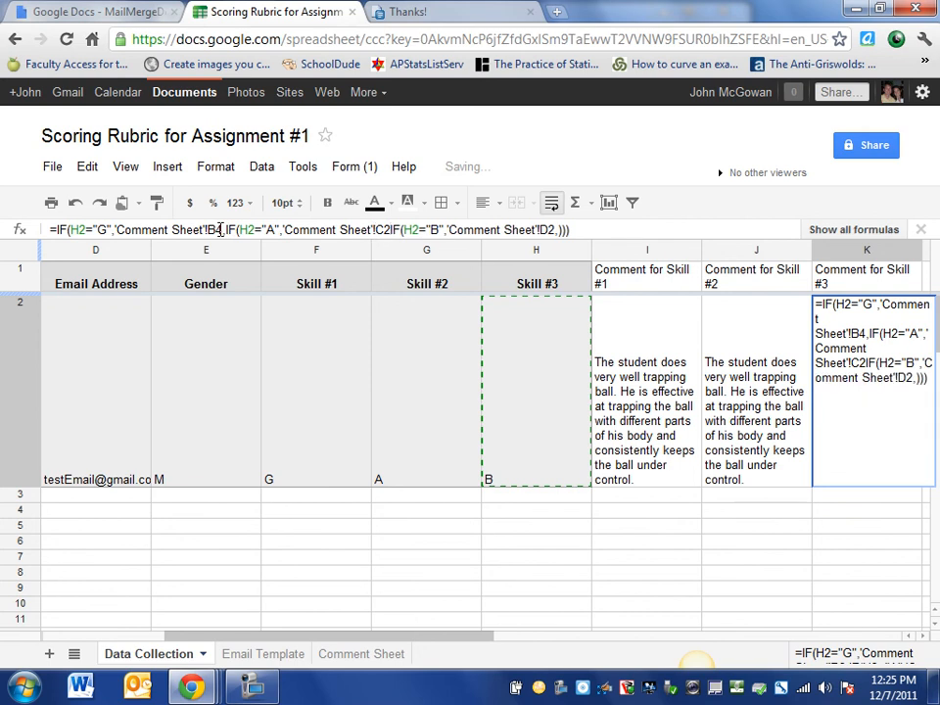
key(BackSpace)
text(4,)
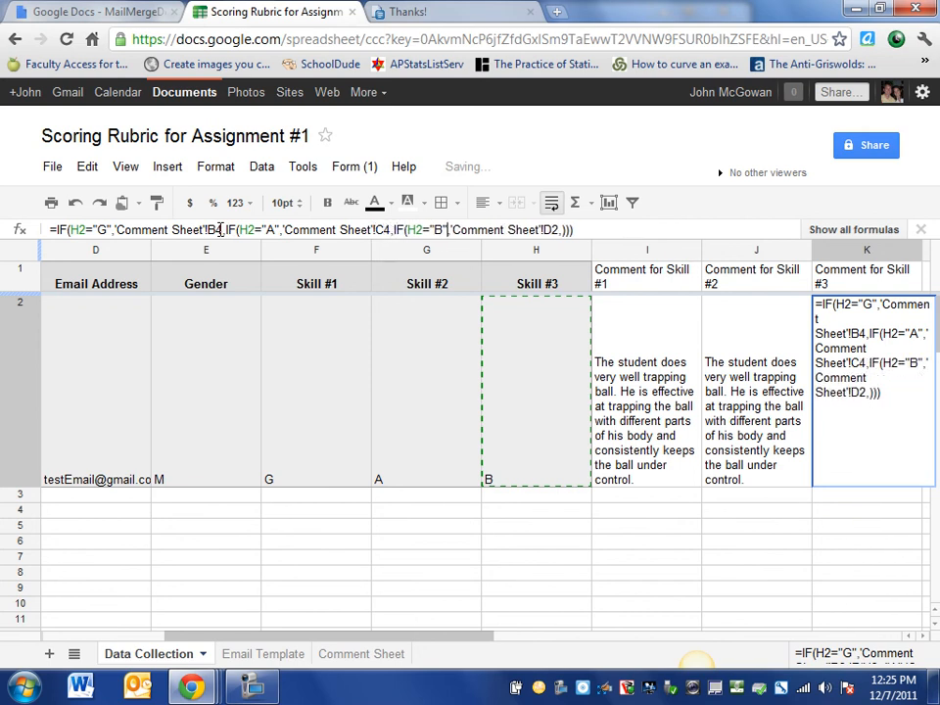
key(BackSpace)
text(4)
key(Return)
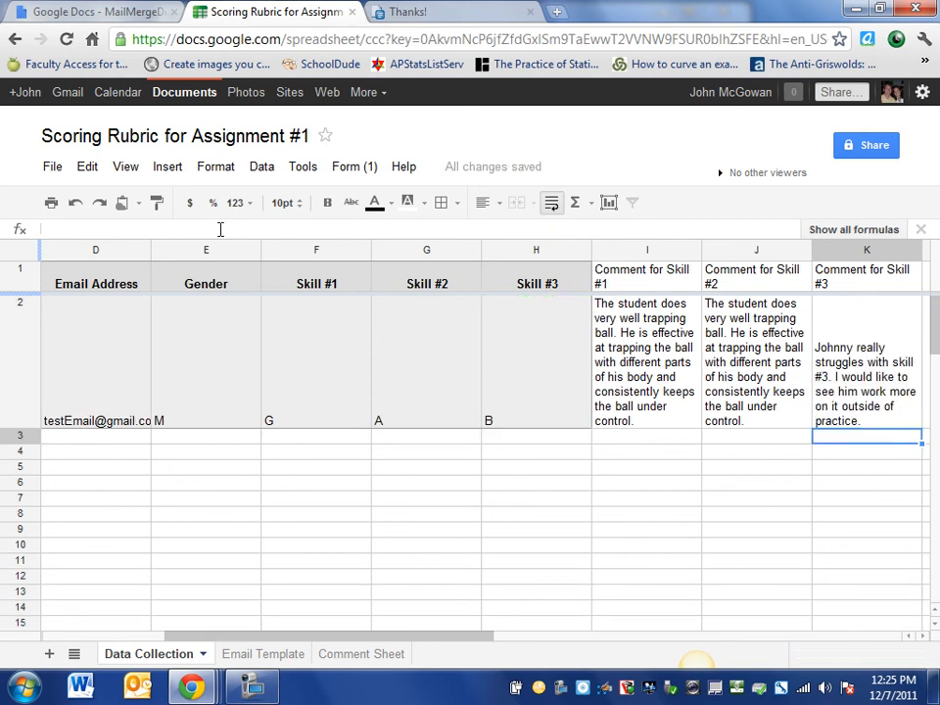
click(735, 363)
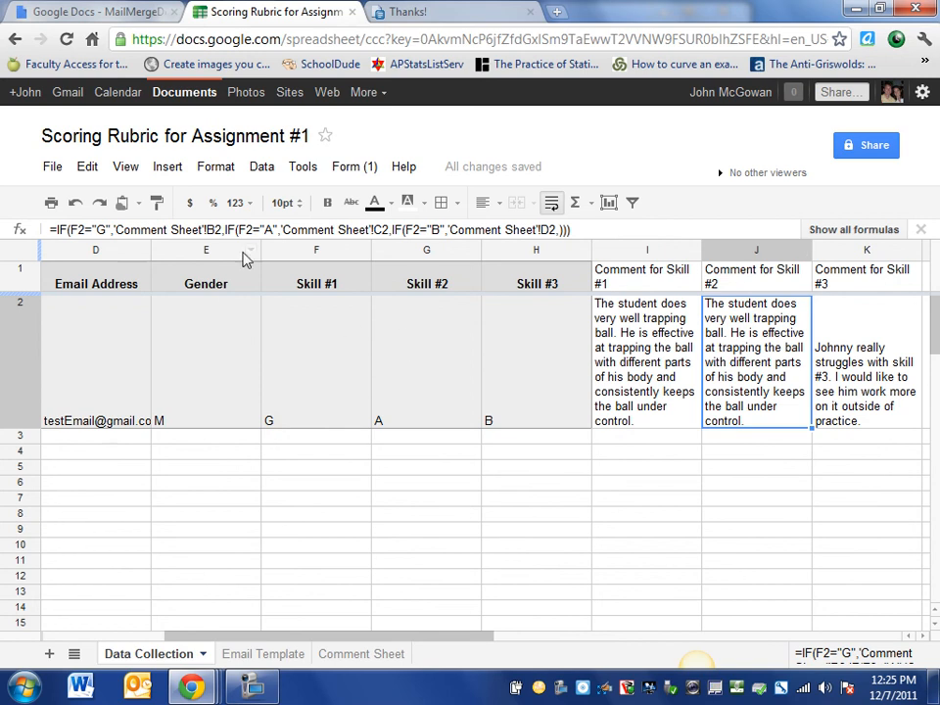
Change each F2 reference in J2's formula to G2
click(77, 230)
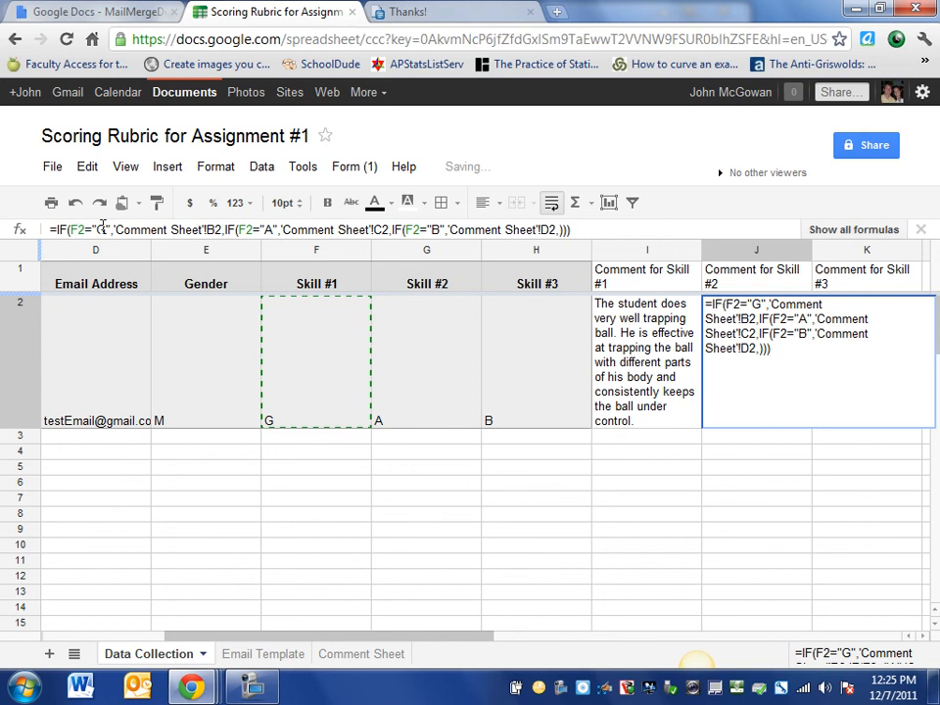
key(BackSpace)
text(G)
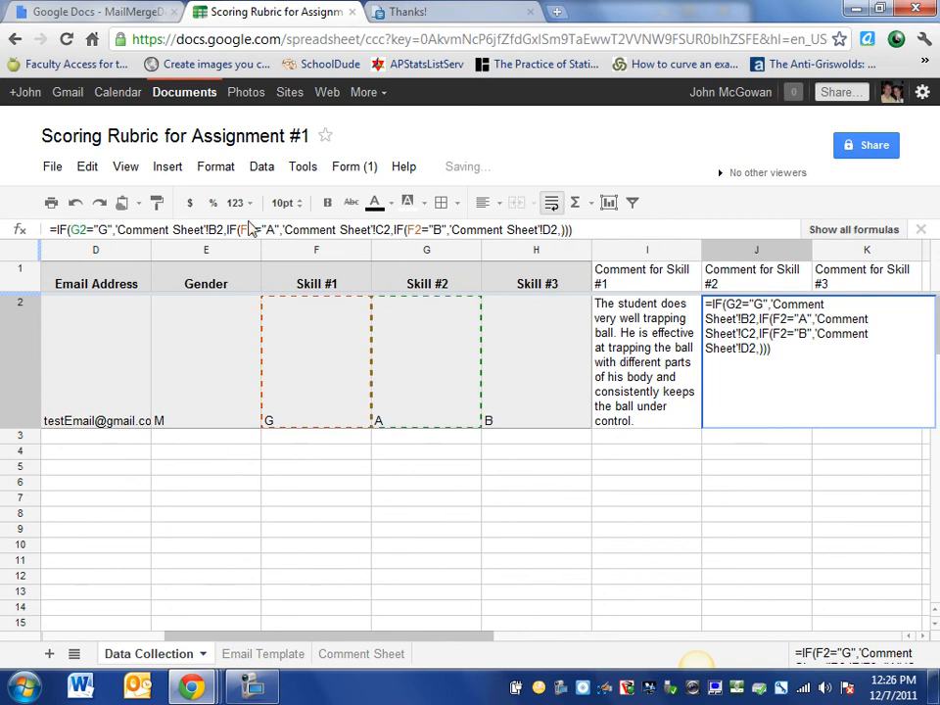
key(BackSpace)
text(G)
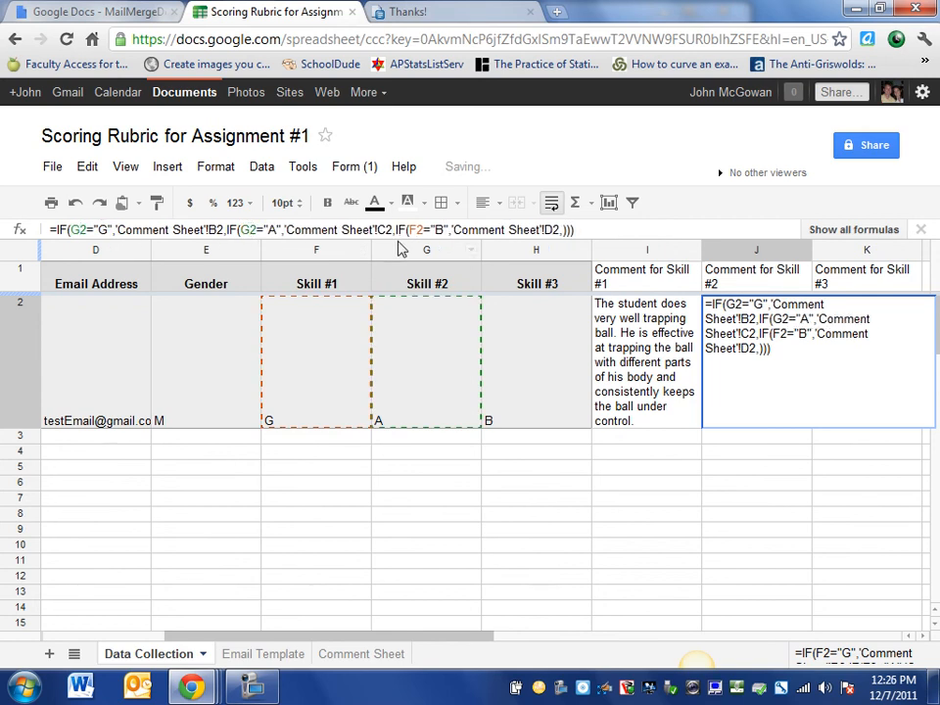
key(BackSpace)
text(G)
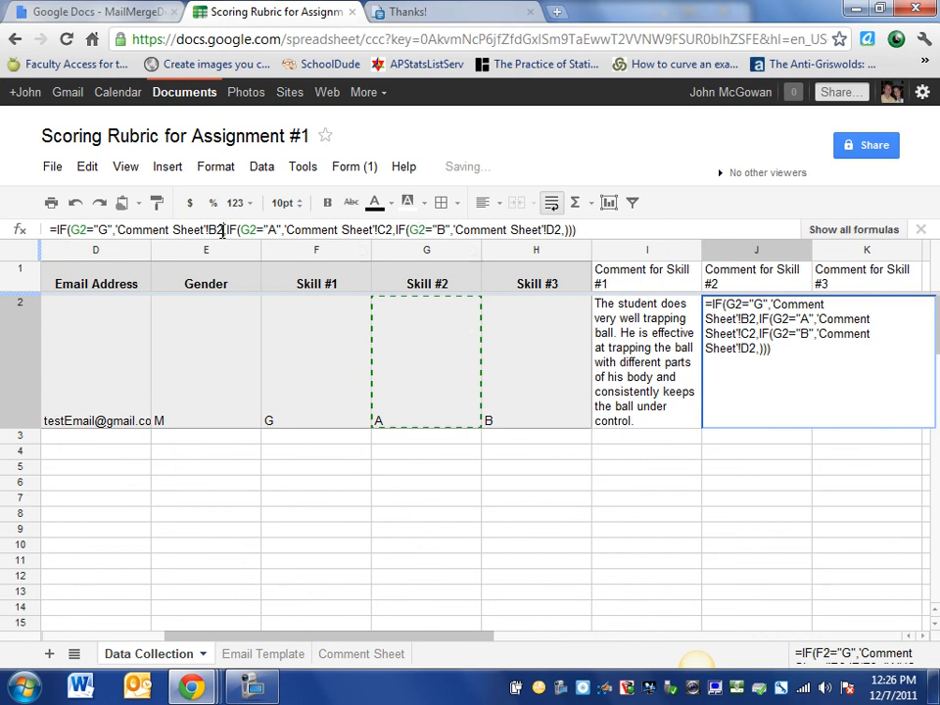
Switch J2's Comment Sheet lookups to B3, C3, D3 and commit the formula
click(223, 231)
key(BackSpace)
text(3)
click(391, 230)
key(BackSpace)
text(3)
click(561, 229)
text(3)
key(Return)
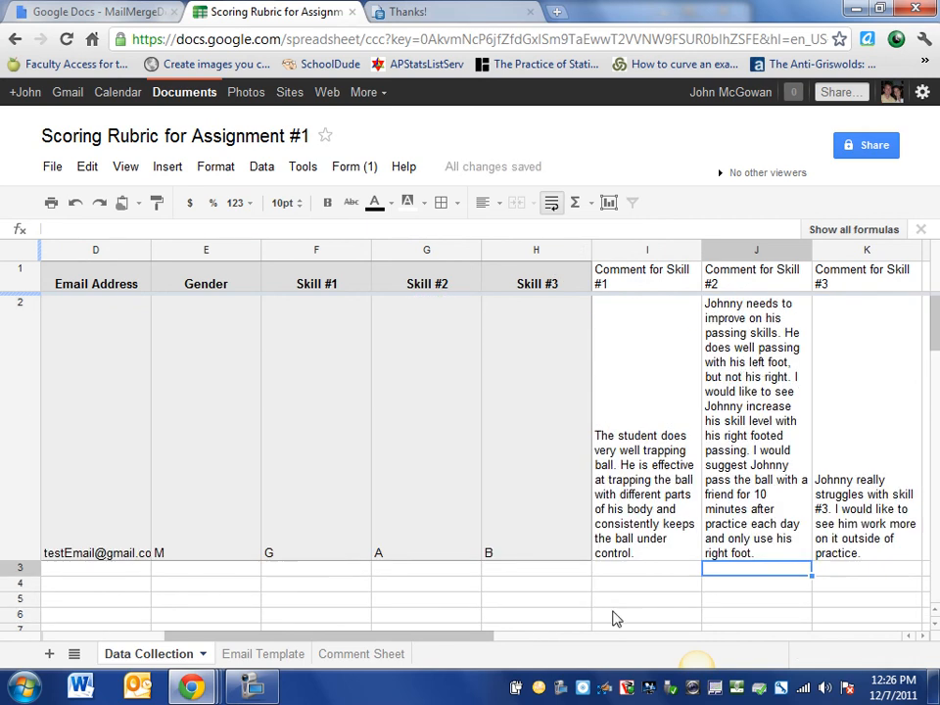
click(257, 686)
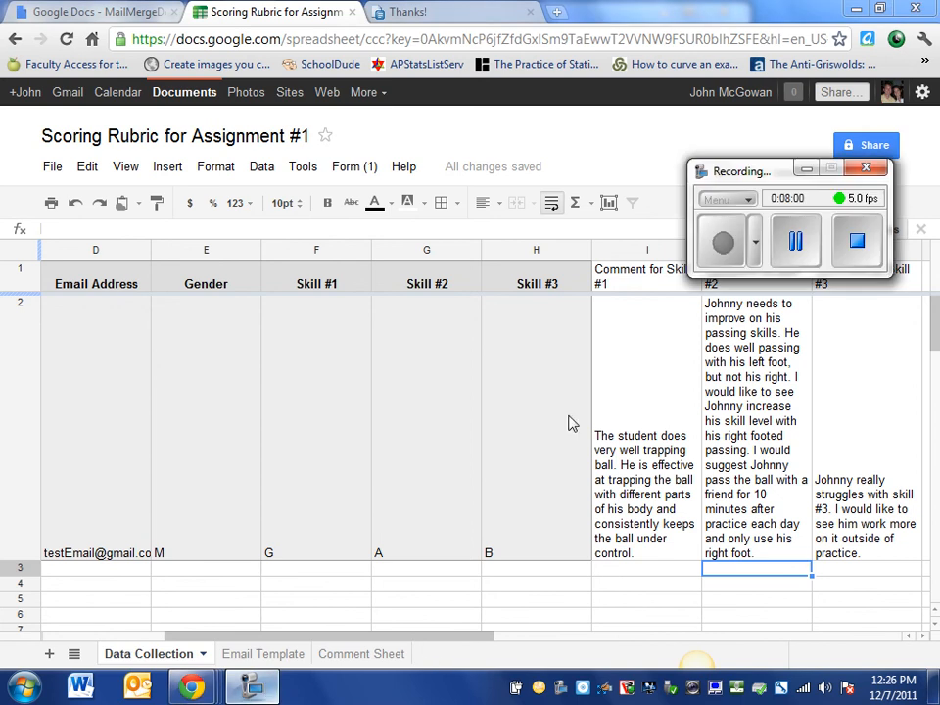